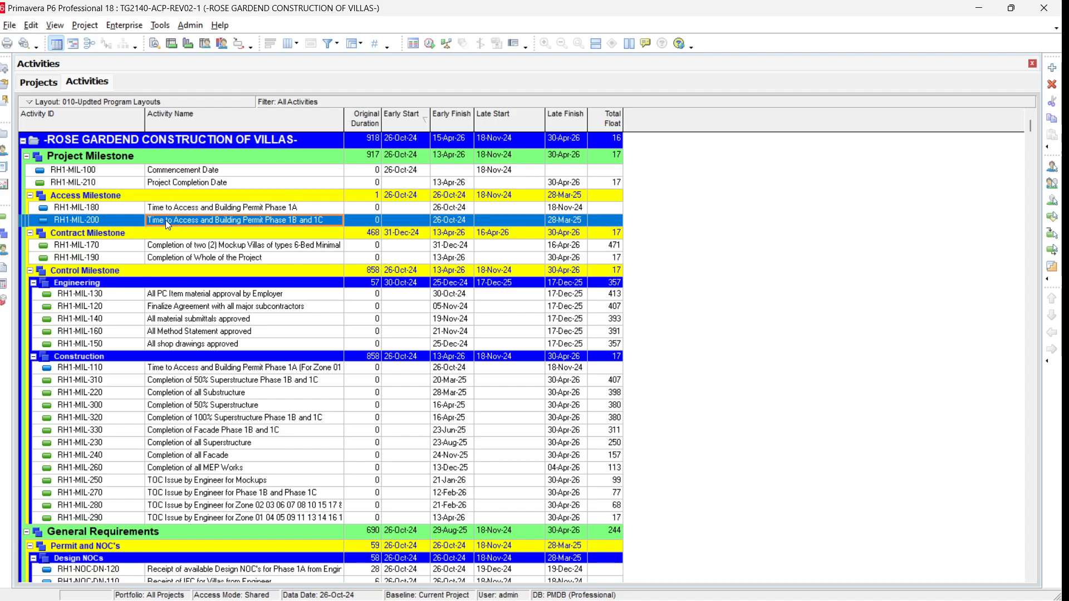
Show the Gantt chart in the upper view alongside the activity table.
left_click(53, 26)
mouse_move(49, 36)
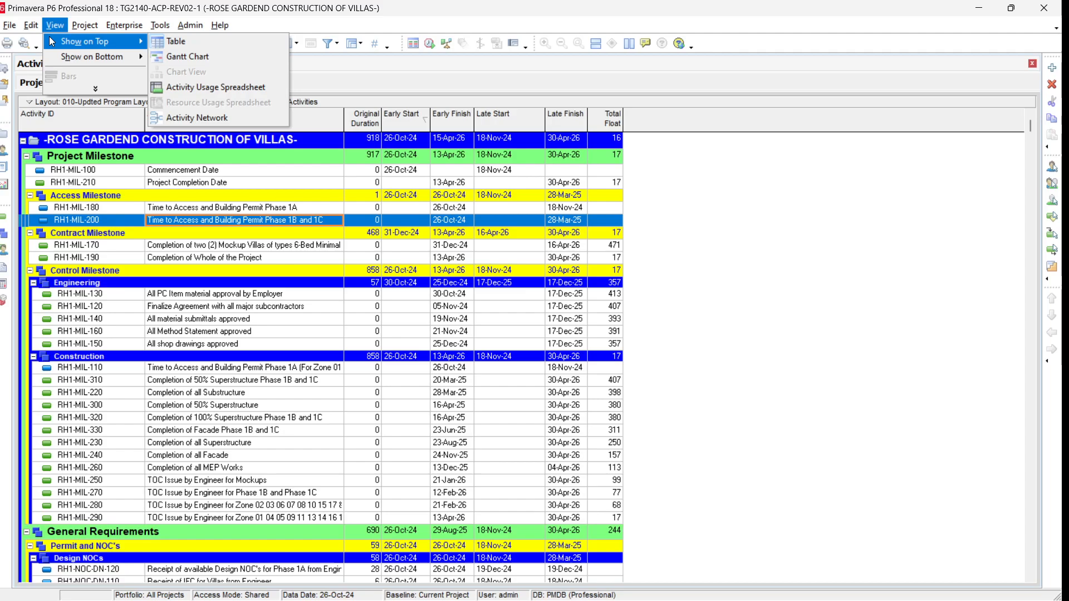
left_click(202, 56)
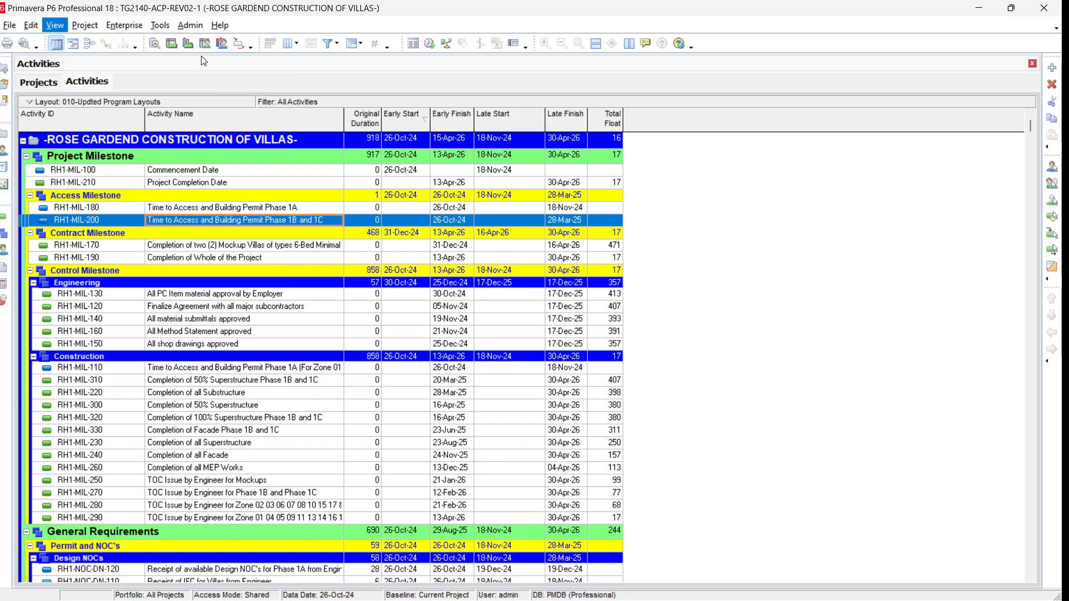
left_click(56, 26)
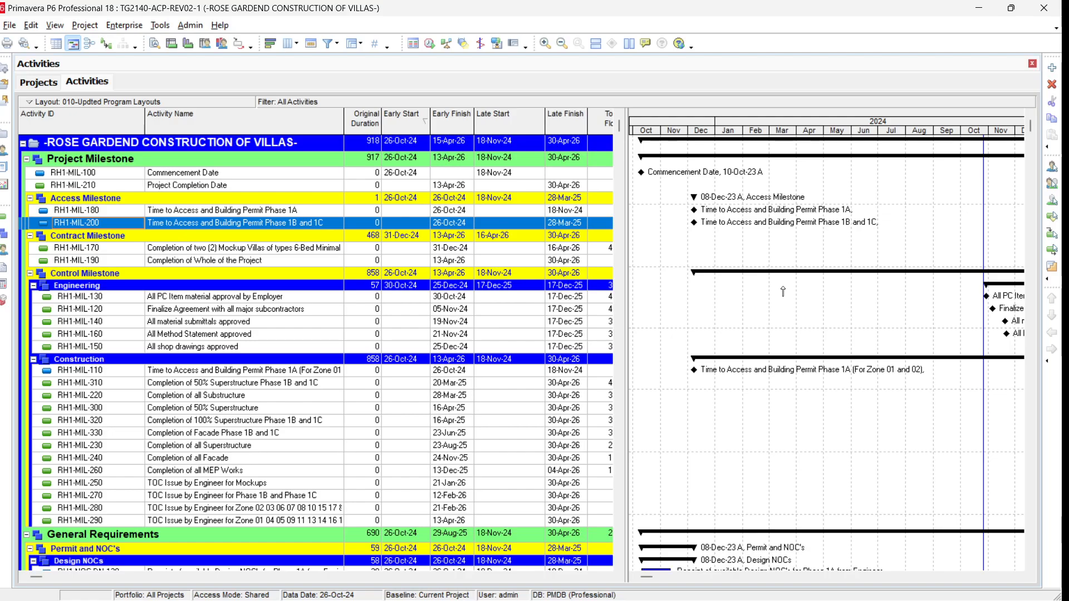
left_click(257, 313)
Review the project-level ROSE GARDEN RESPONSIBILITY MATRIX activity code values and close the activity codes.
left_click(131, 26)
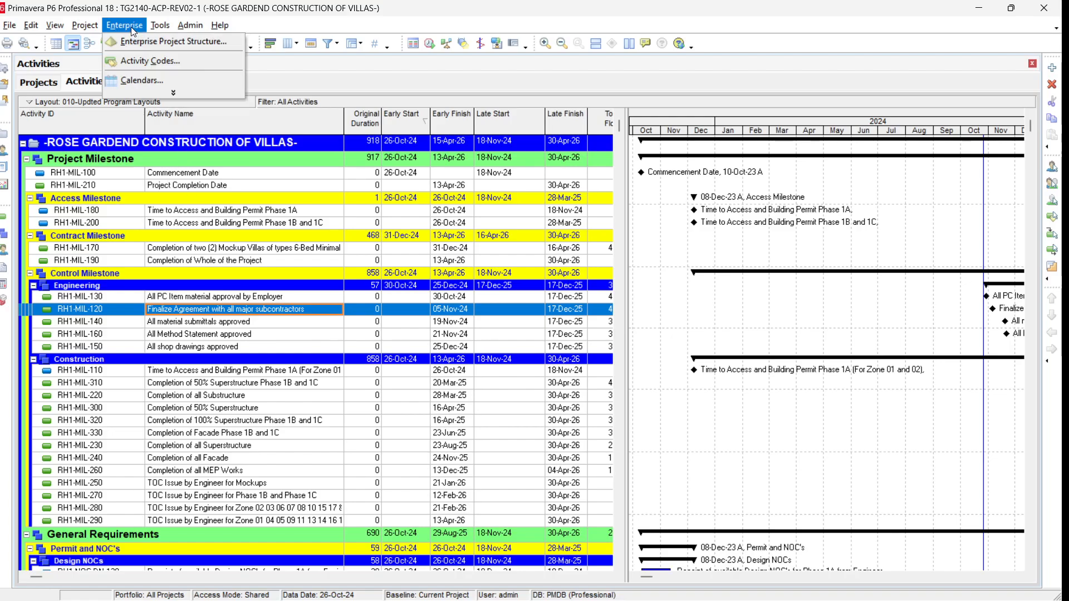
left_click(133, 62)
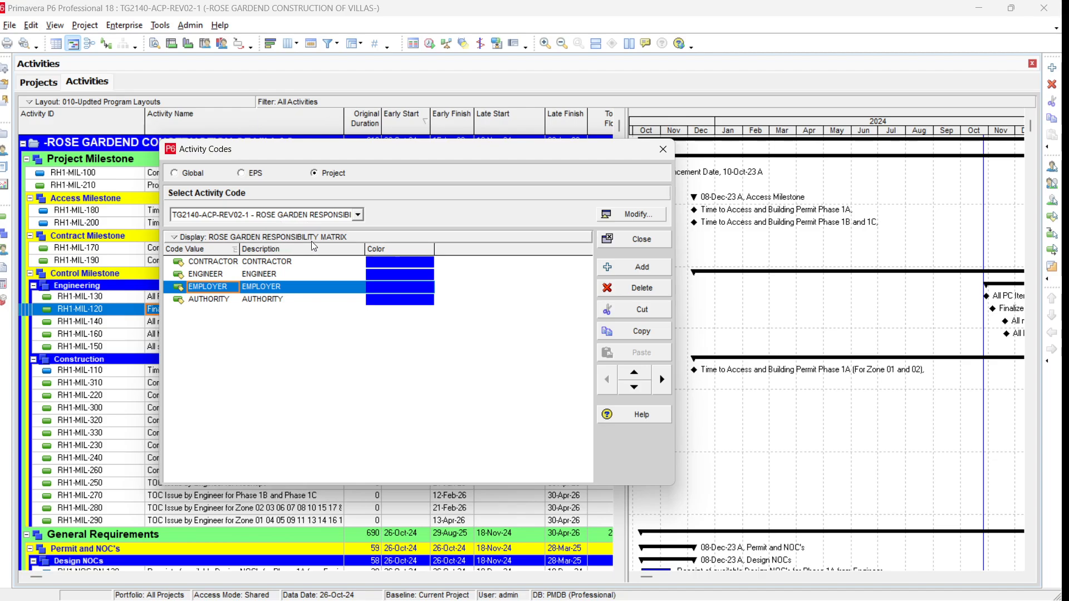
left_click(656, 241)
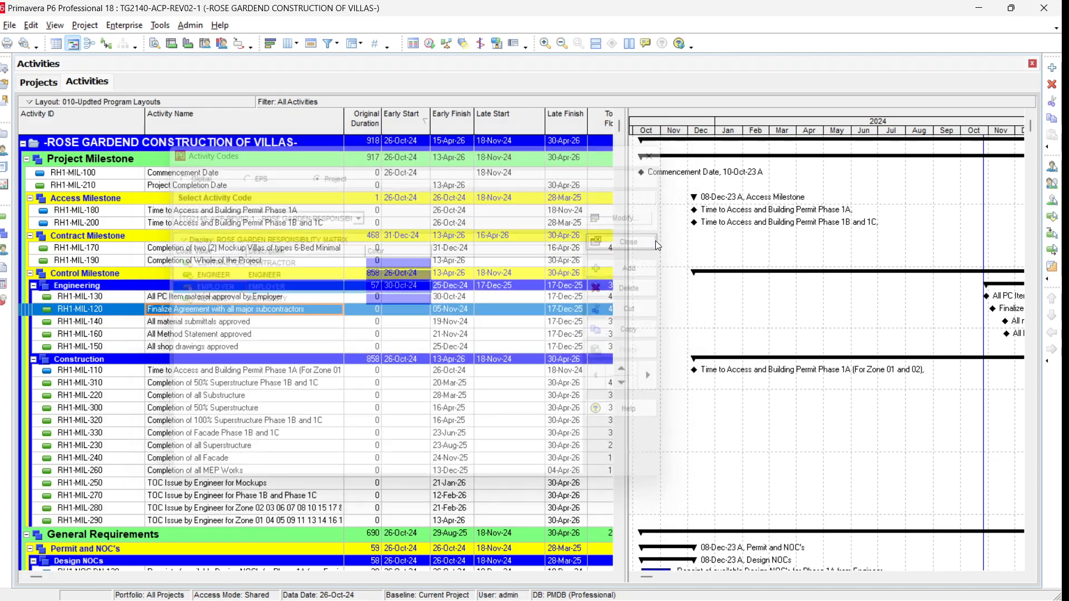
Create a new activity filter named "--BAR TYPE --".
left_click(329, 45)
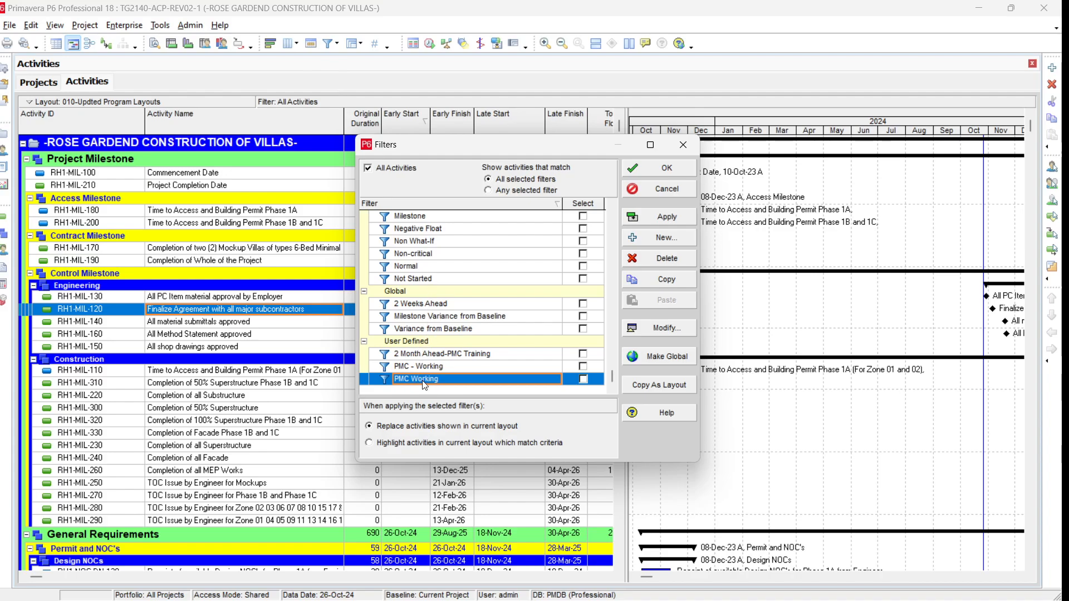
left_click(656, 240)
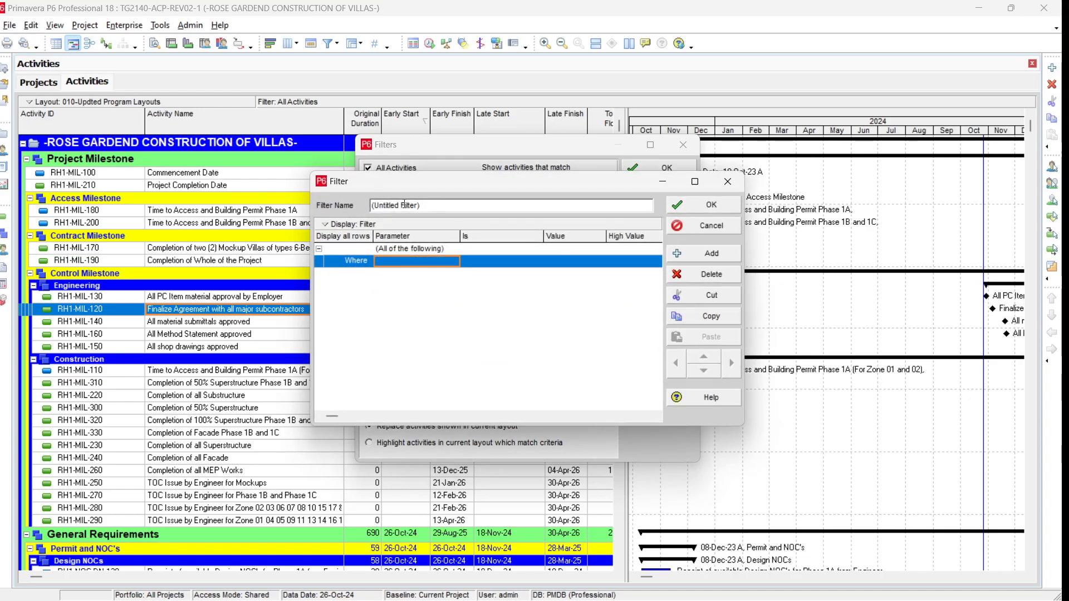
left_click_drag(421, 204, 312, 207)
type("--BAR")
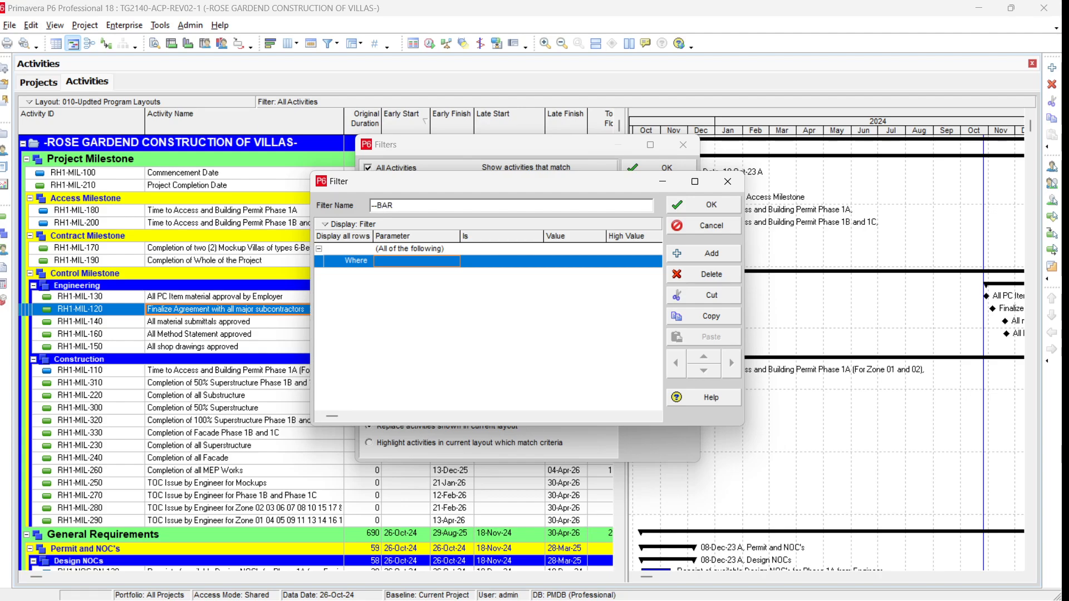
type(" TYPE --")
Set the filter's parameter to ROSE GARDEN RESPONSIBILITY MATRIX and widen the parameter column to fit it.
left_click(418, 262)
left_click(426, 300)
left_click(419, 264)
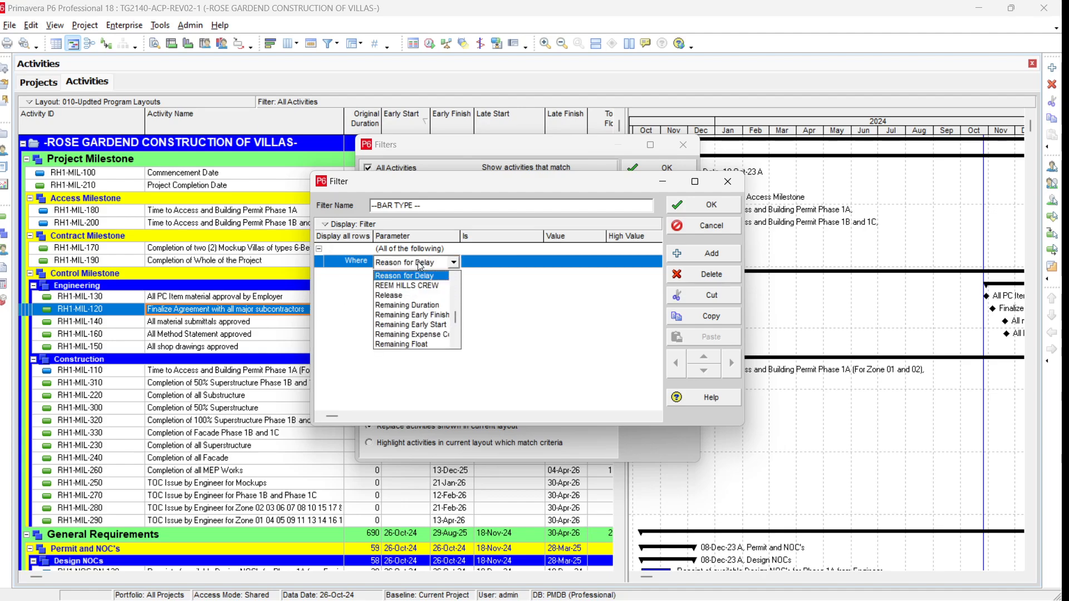
left_click(455, 348)
left_click(455, 349)
left_click(454, 349)
left_click(455, 349)
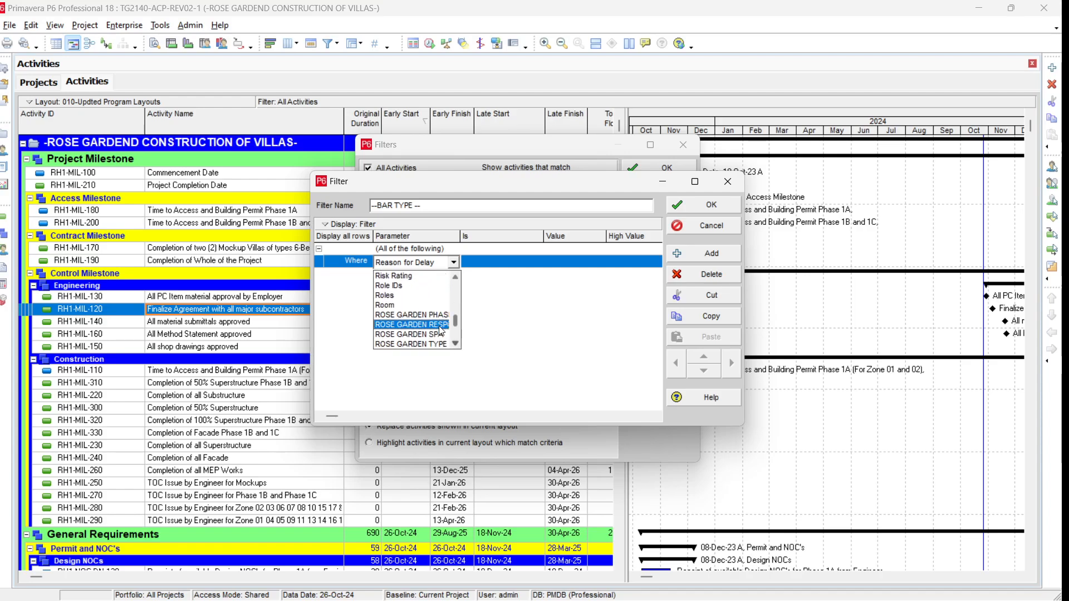
left_click(412, 331)
left_click_drag(462, 235, 534, 238)
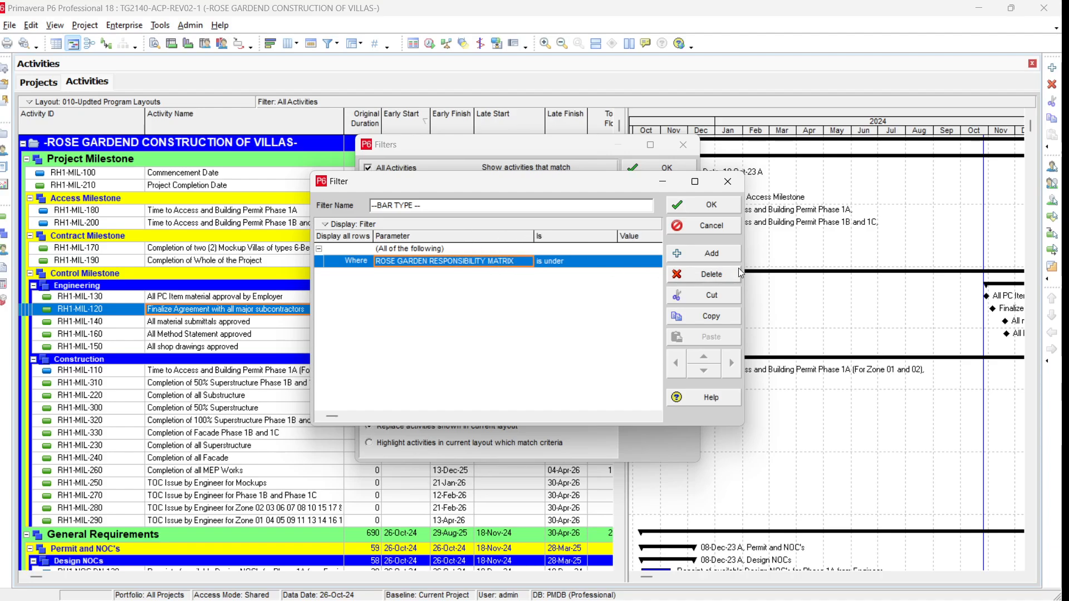
Enlarge the filter dialog, set the condition's value to EMPLOYER, and save the filter.
left_click_drag(744, 269, 889, 270)
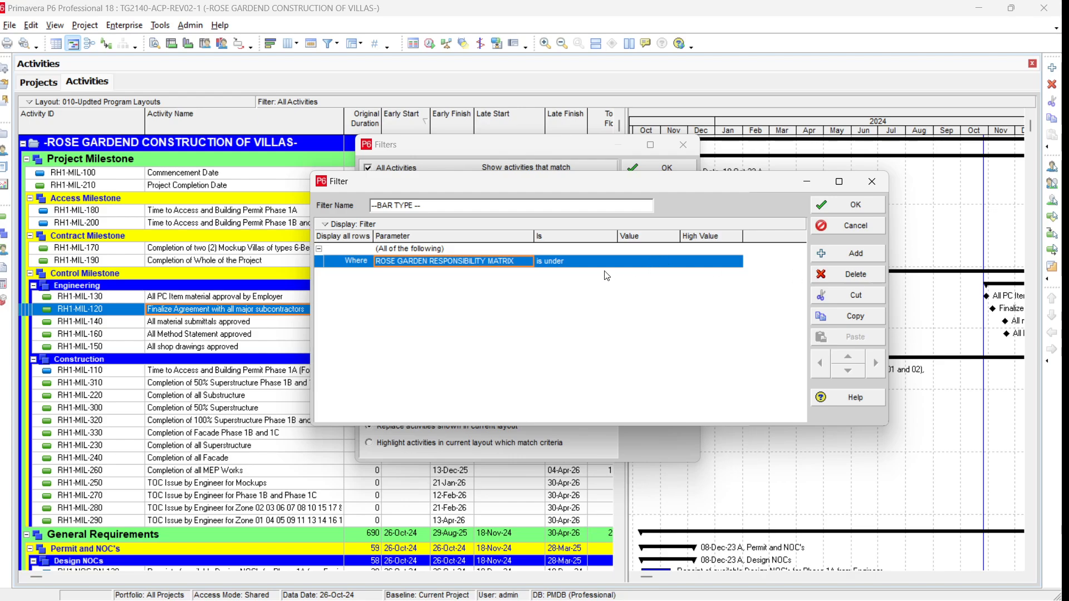
left_click(671, 266)
left_click(672, 268)
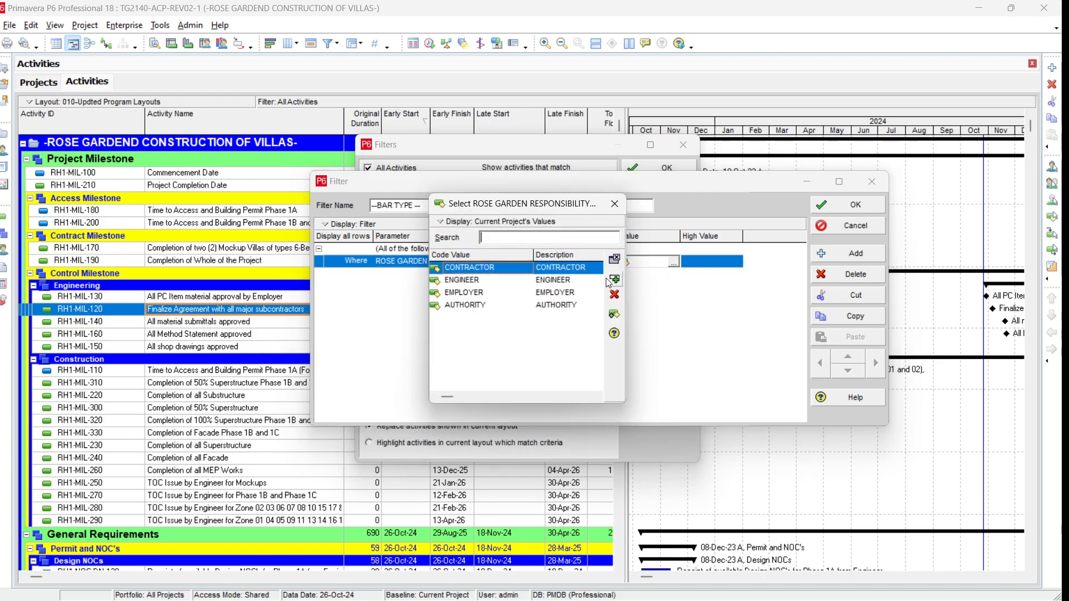
left_click(561, 293)
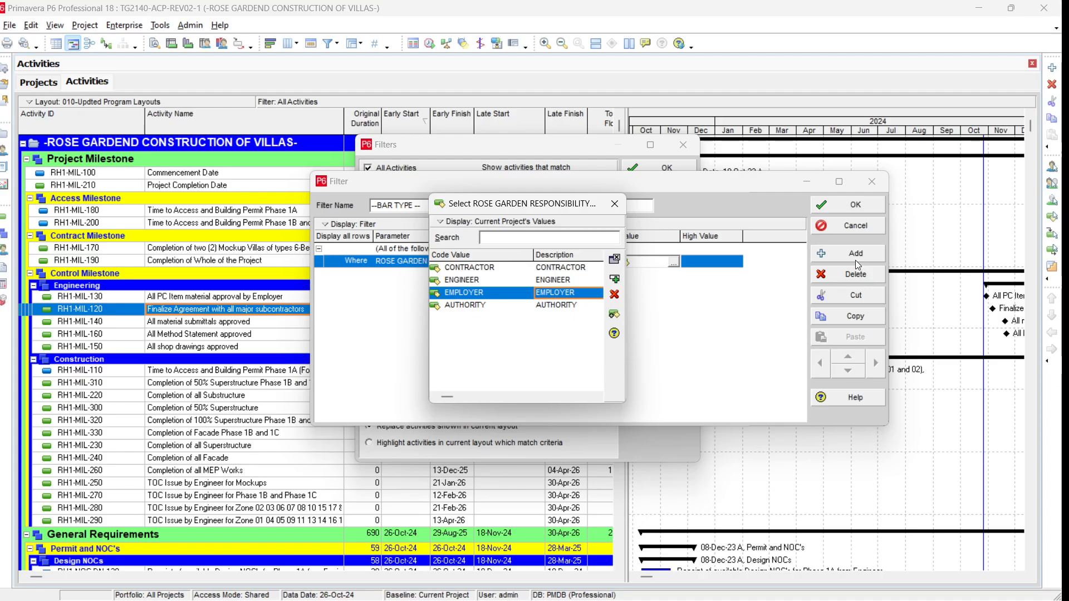
left_click(615, 260)
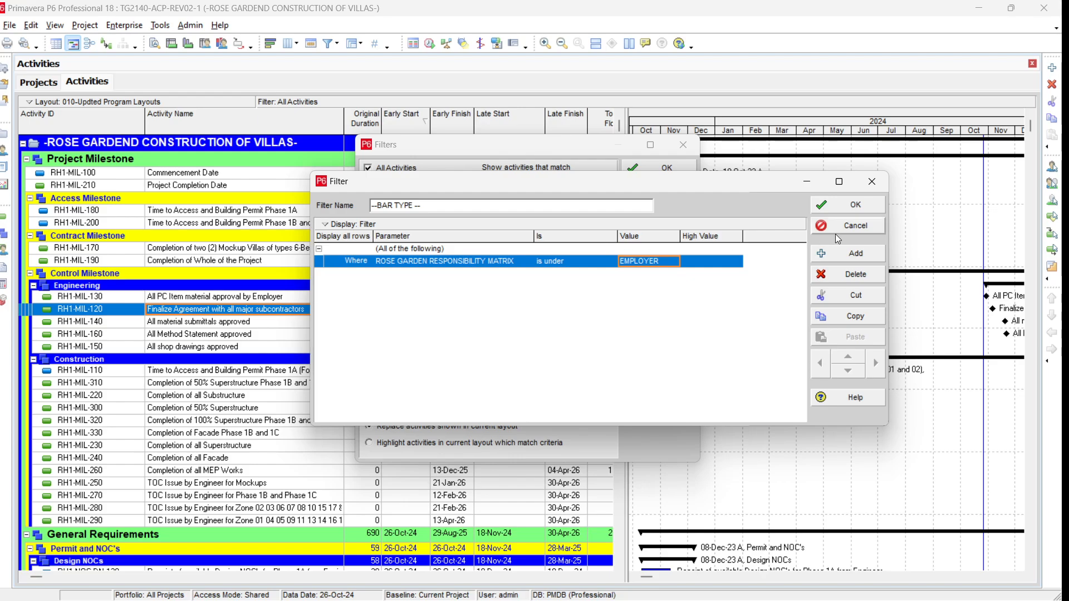
left_click(863, 205)
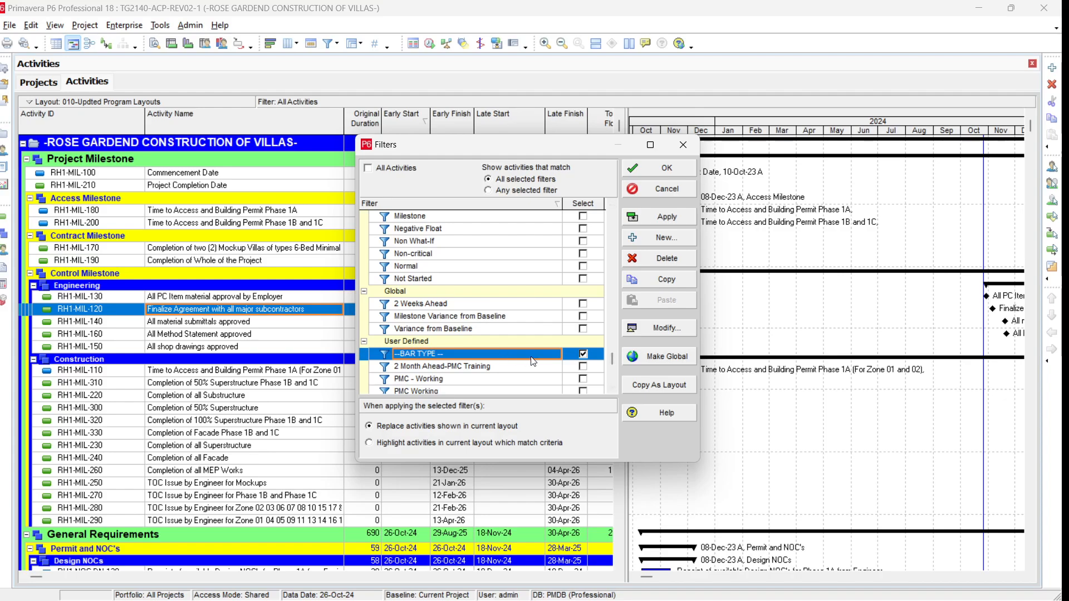
Apply only the --BAR TYPE -- filter to the activities shown in the current layout.
left_click(372, 167)
left_click(671, 220)
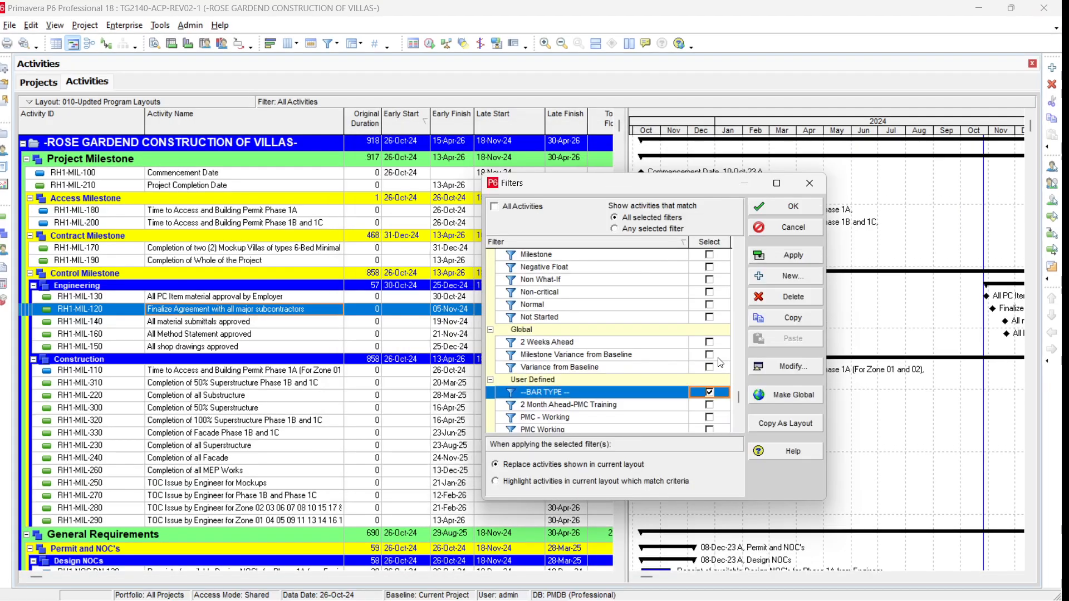
left_click(781, 259)
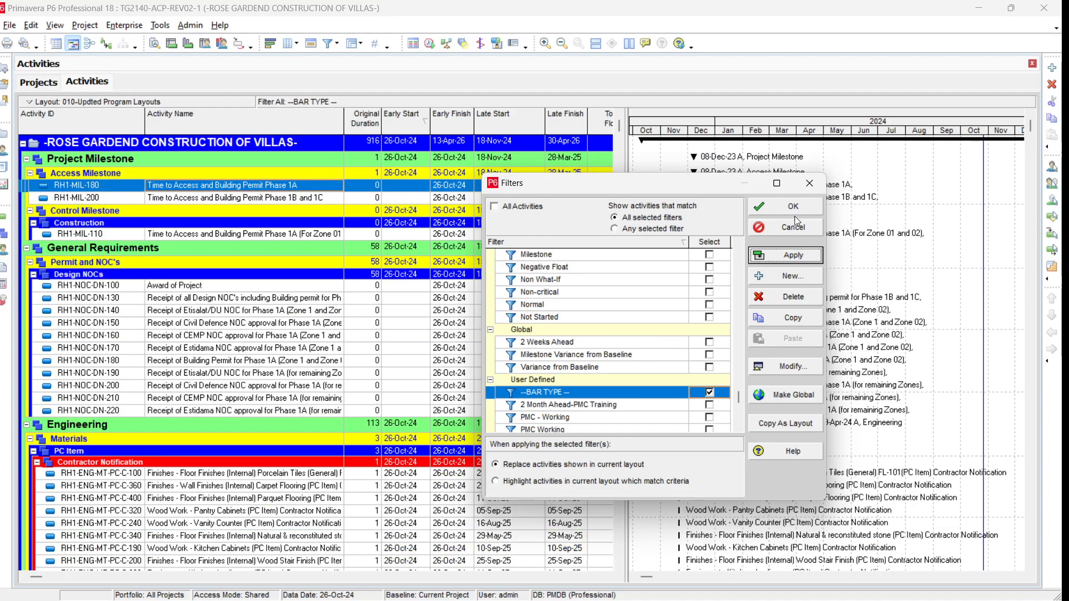
left_click(793, 208)
Examine the filtered activities and their Gantt bars from the milestones through engineering and construction to handover.
scroll(824, 323, "down", 8)
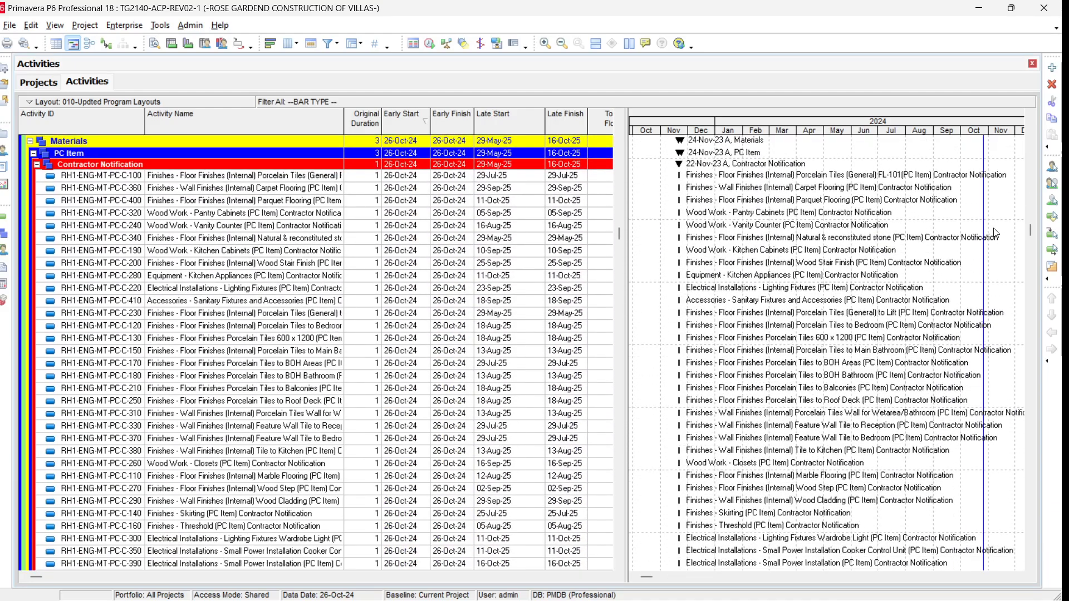
left_click_drag(1034, 233, 1033, 515)
left_click(1020, 576)
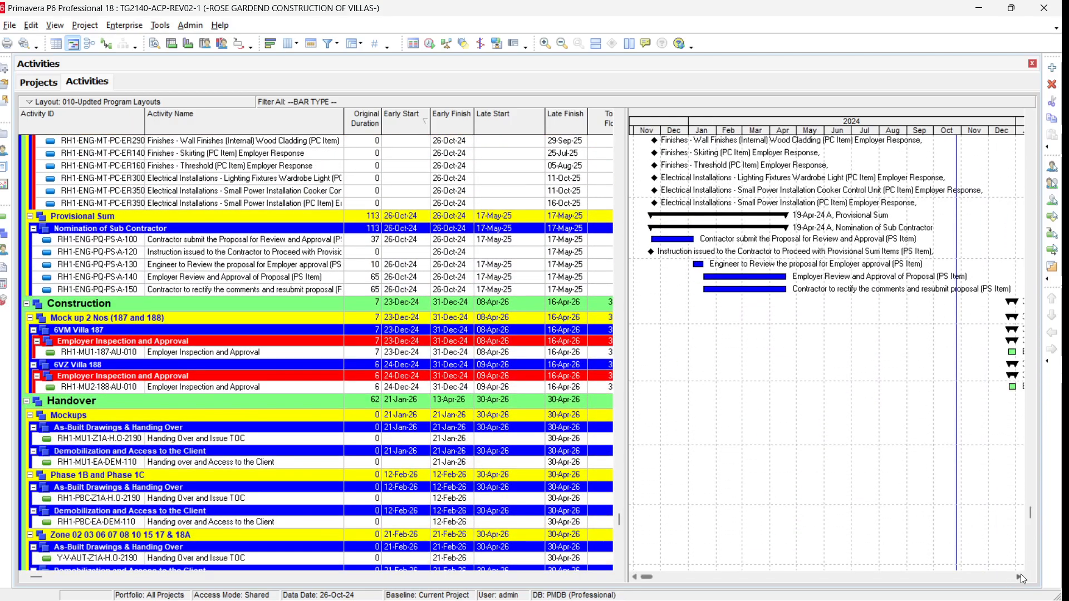
left_click(1021, 576)
scroll(919, 510, "up", 4)
scroll(918, 510, "down", 6)
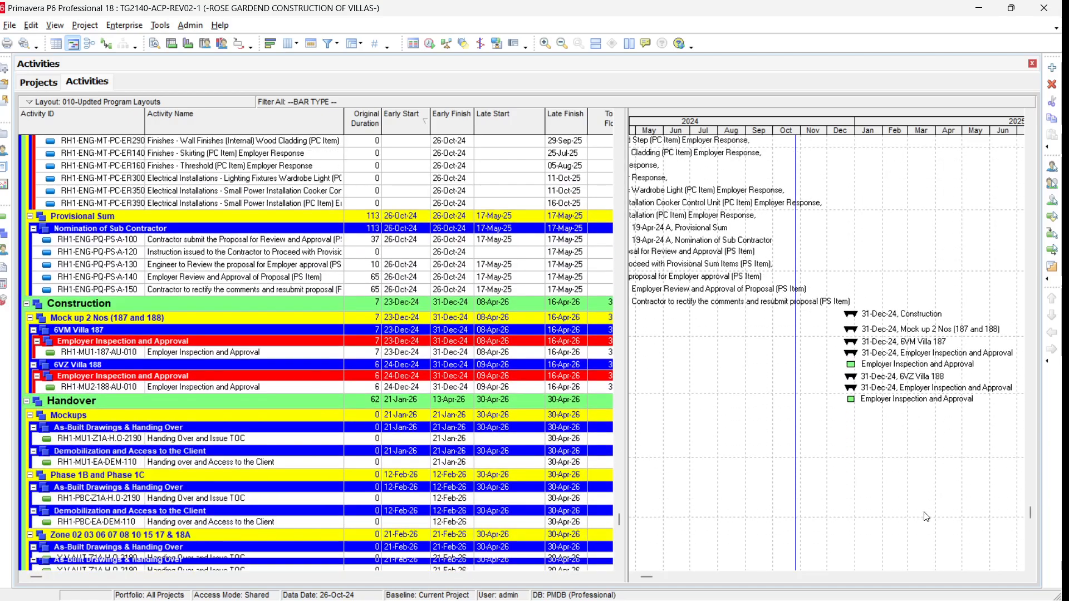
scroll(921, 515, "down", 1)
left_click_drag(842, 137, 904, 136)
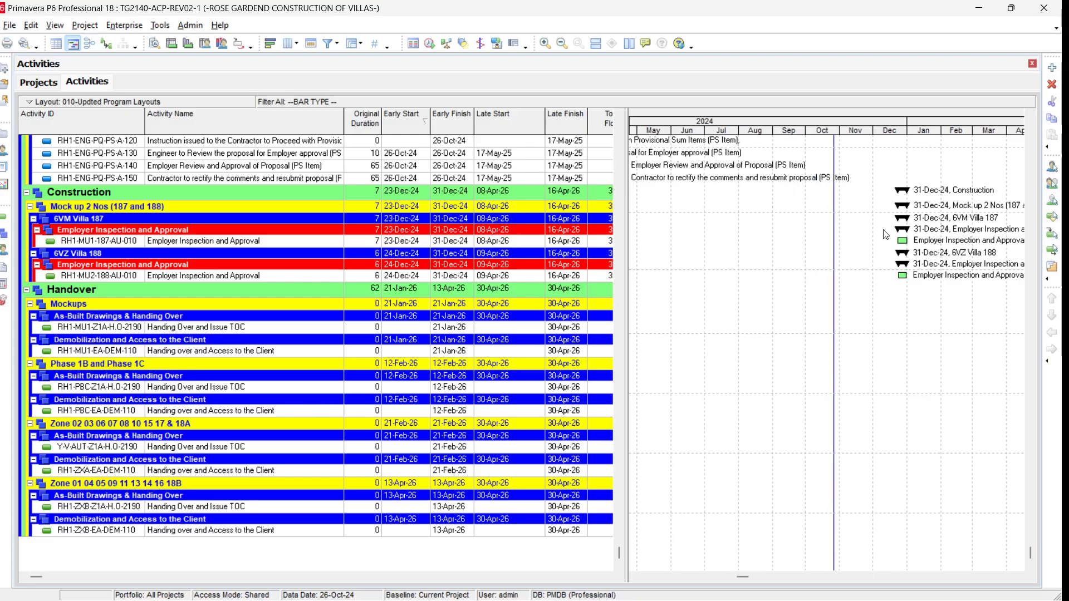
scroll(1002, 425, "up", 2)
left_click_drag(1031, 539, 1023, 139)
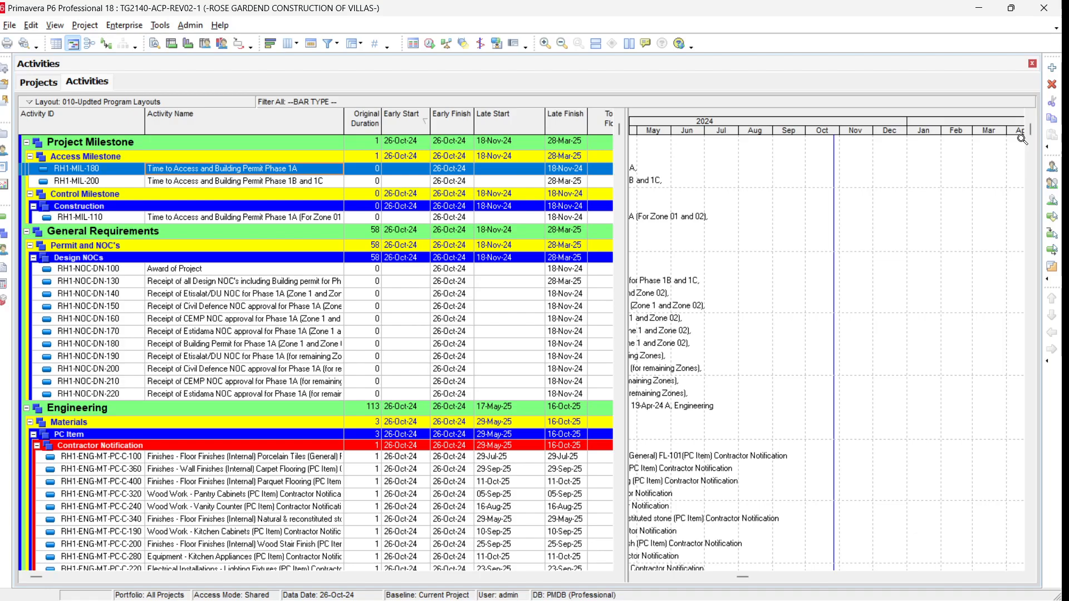
Open the Gantt bar definitions and review the existing bars, including the display option of Primary Baseline.
left_click(54, 25)
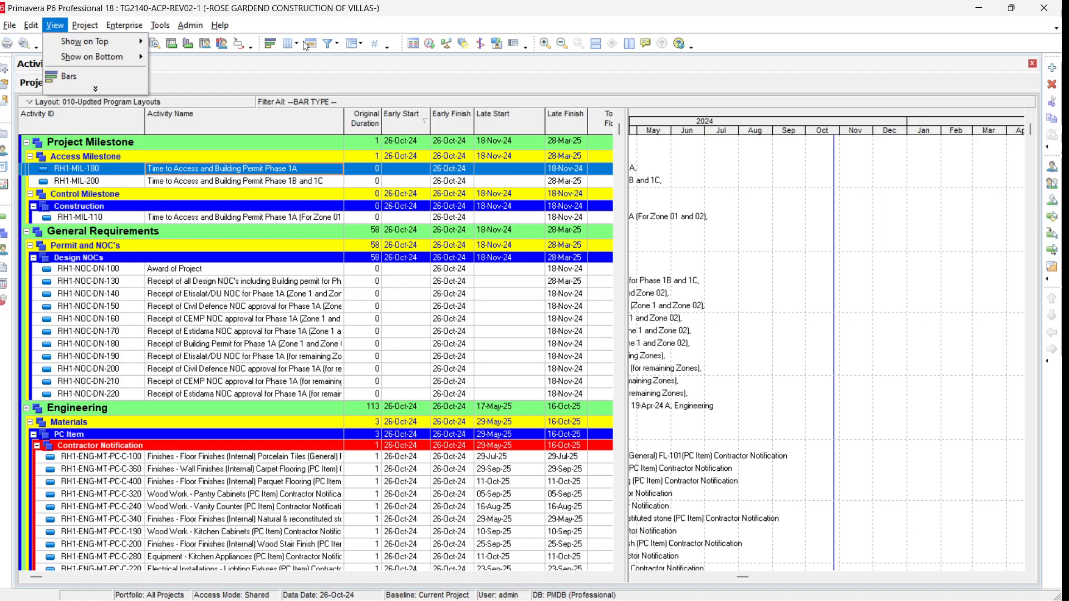
left_click(438, 8)
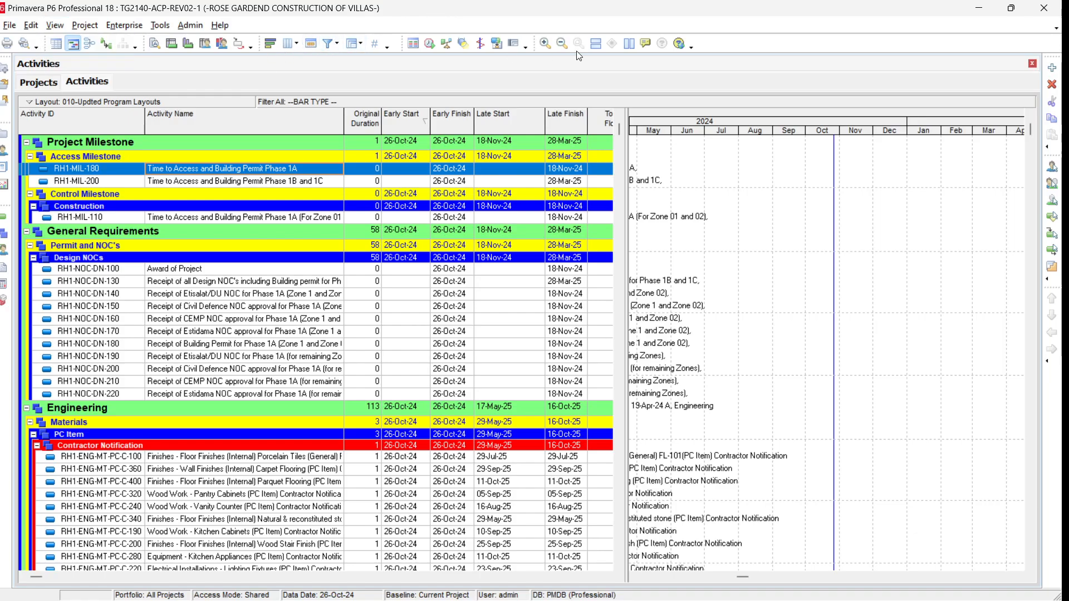
left_click(268, 45)
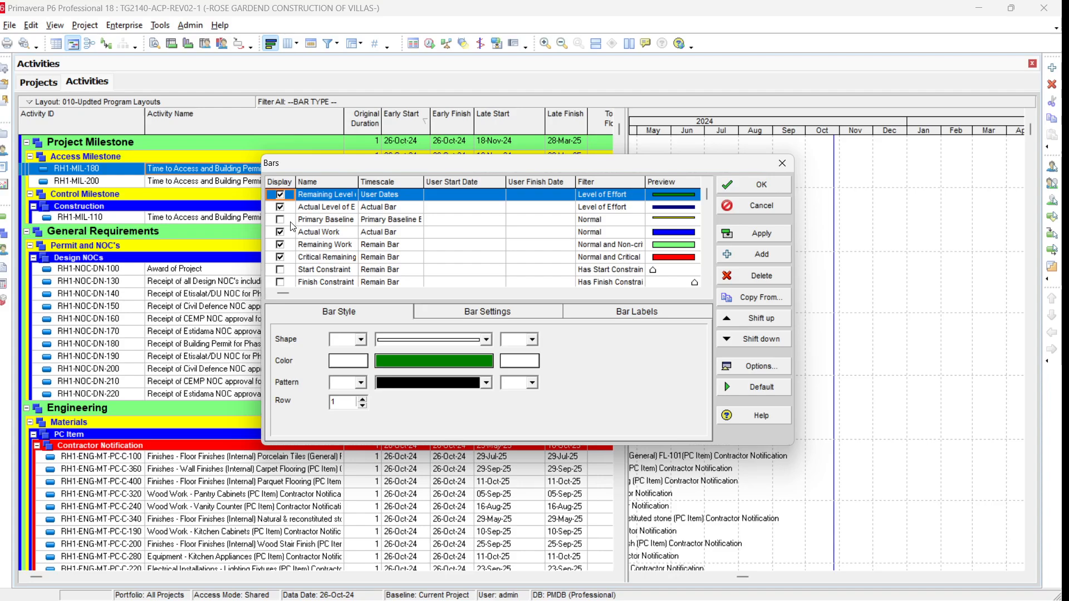
left_click(350, 272)
scroll(350, 272, "down", 2)
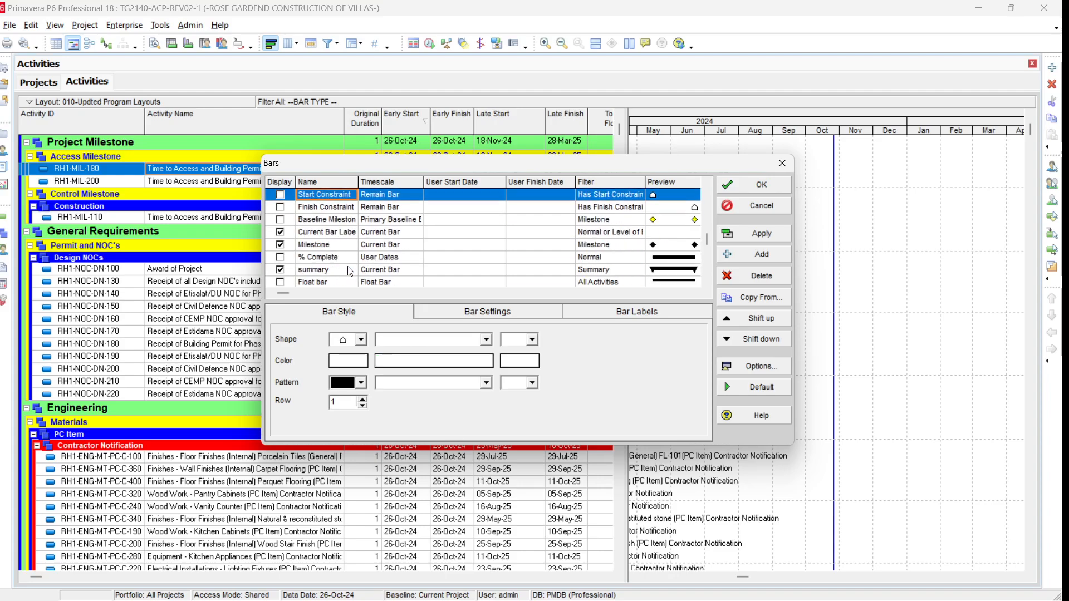
scroll(350, 272, "down", 2)
scroll(350, 272, "up", 4)
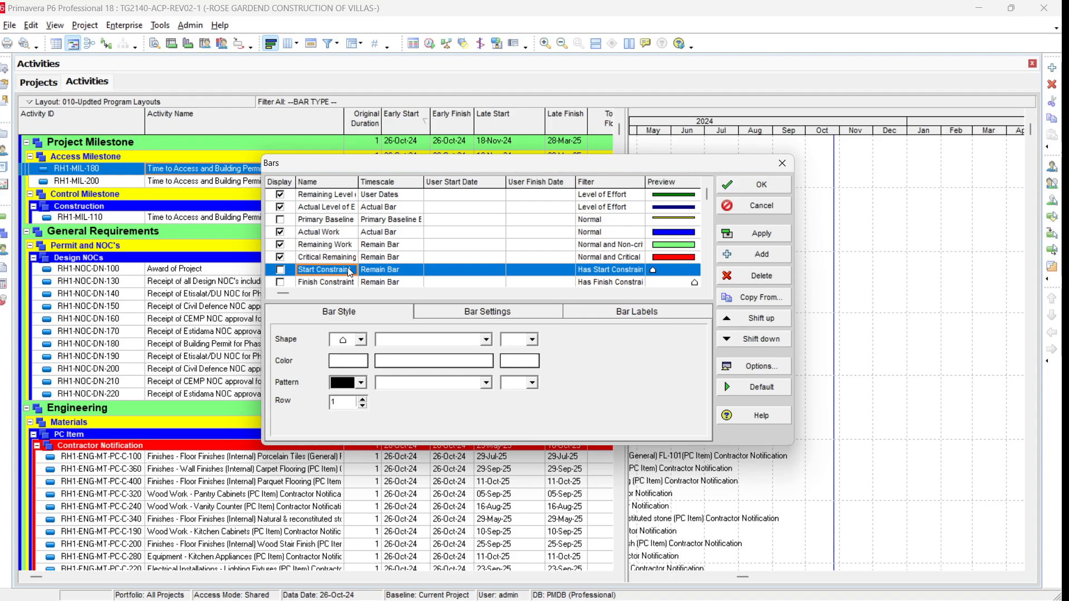
left_click(280, 223)
left_click(280, 220)
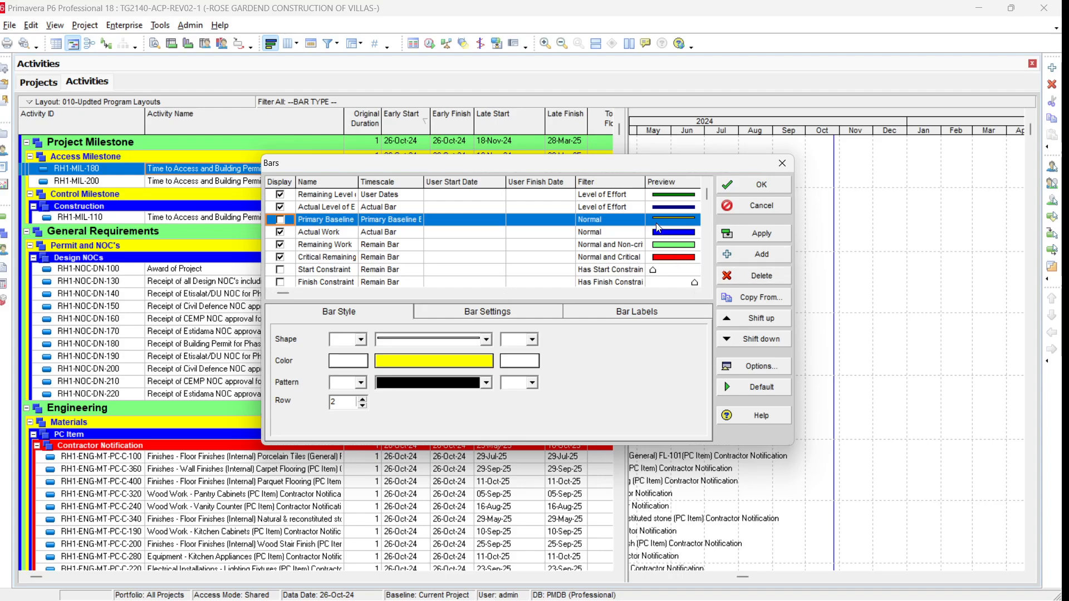
Add a new bar definition directly below the Actual Level of Effort bar and clear its default name.
left_click(668, 207)
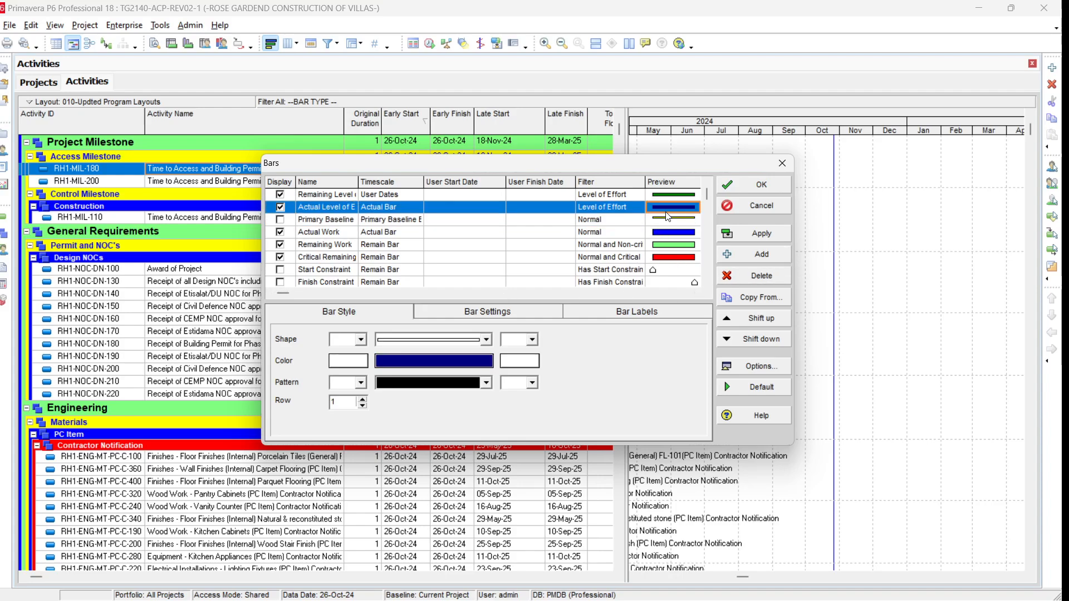
left_click(761, 258)
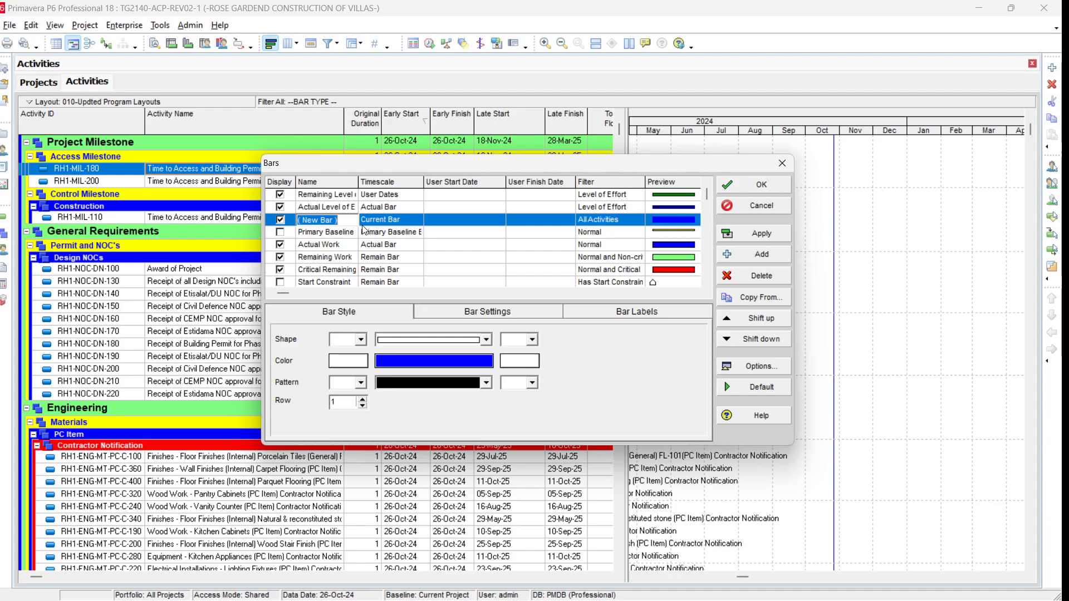
key("BackSpace")
type("Bar type")
key("BackSpace")
key("BackSpace")
key("BackSpace")
key("BackSpace")
key("BackSpace")
key("BackSpace")
key("BackSpace")
key("BackSpace")
Name the new bar "Responsibility Bar" and widen the name column to fit it.
type("Responsibility Bar")
key("Return")
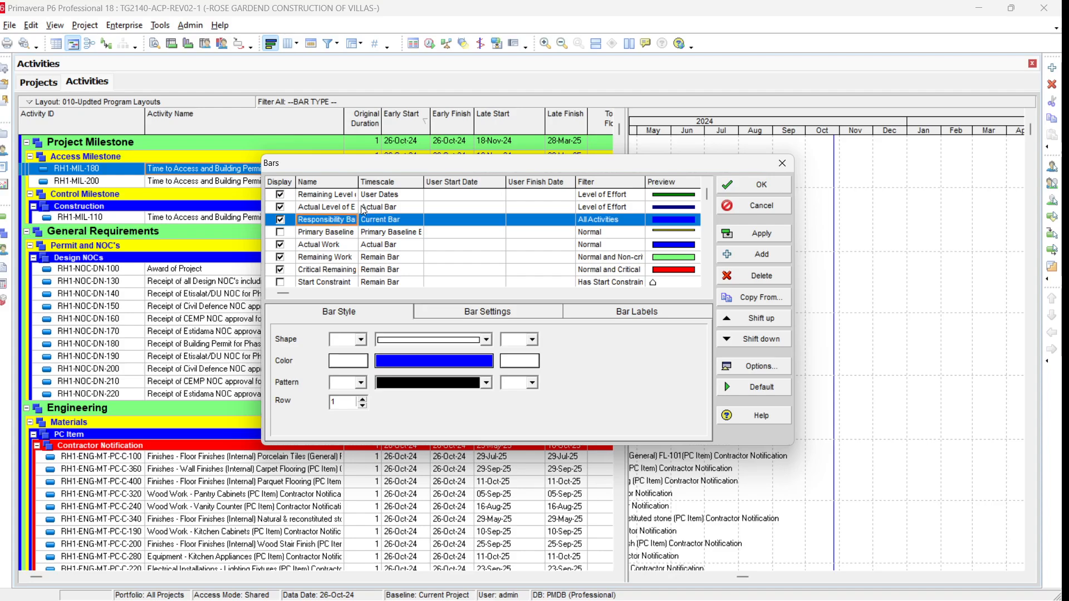
left_click_drag(358, 179, 375, 179)
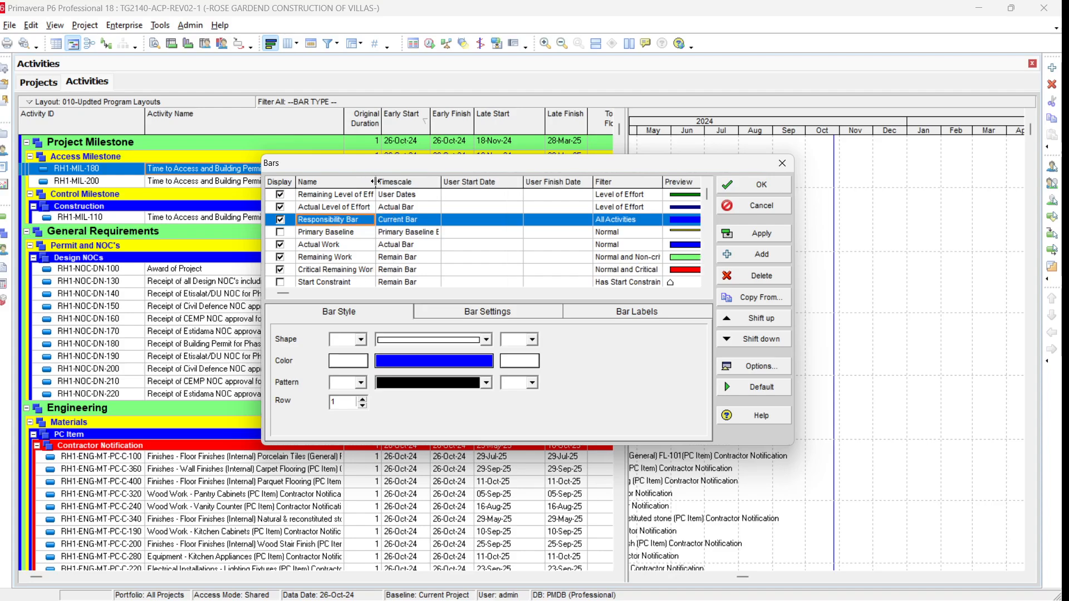
Set the Responsibility Bar's timescale to Remain Bar and replace its All Activities filter with the user-defined --BAR TYPE-- filter.
left_click(434, 219)
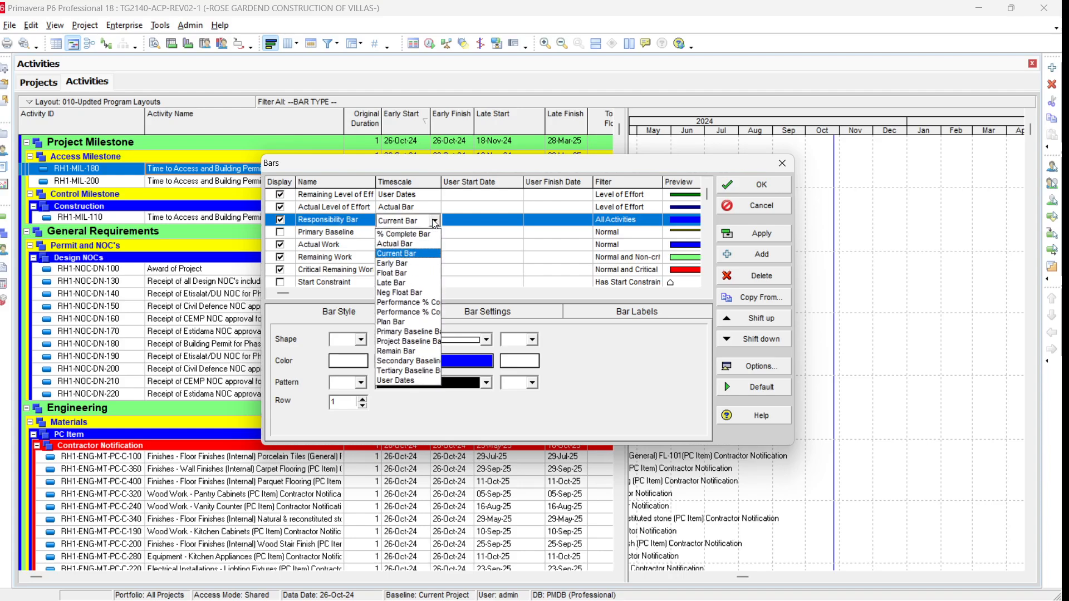
left_click(418, 351)
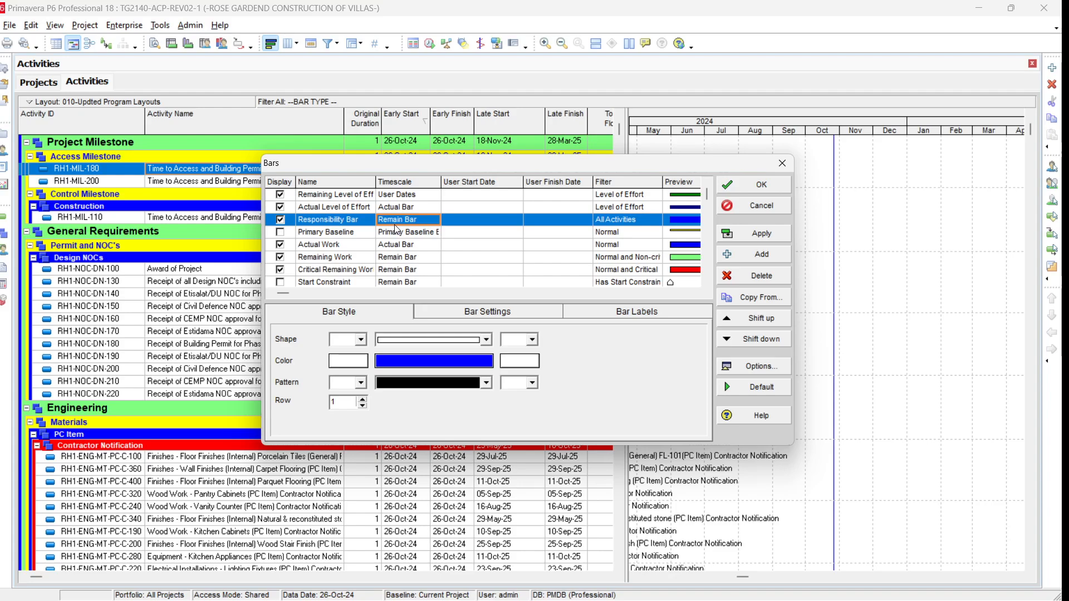
left_click(657, 220)
left_click(657, 219)
left_click_drag(423, 147, 424, 108)
scroll(480, 196, "up", 2)
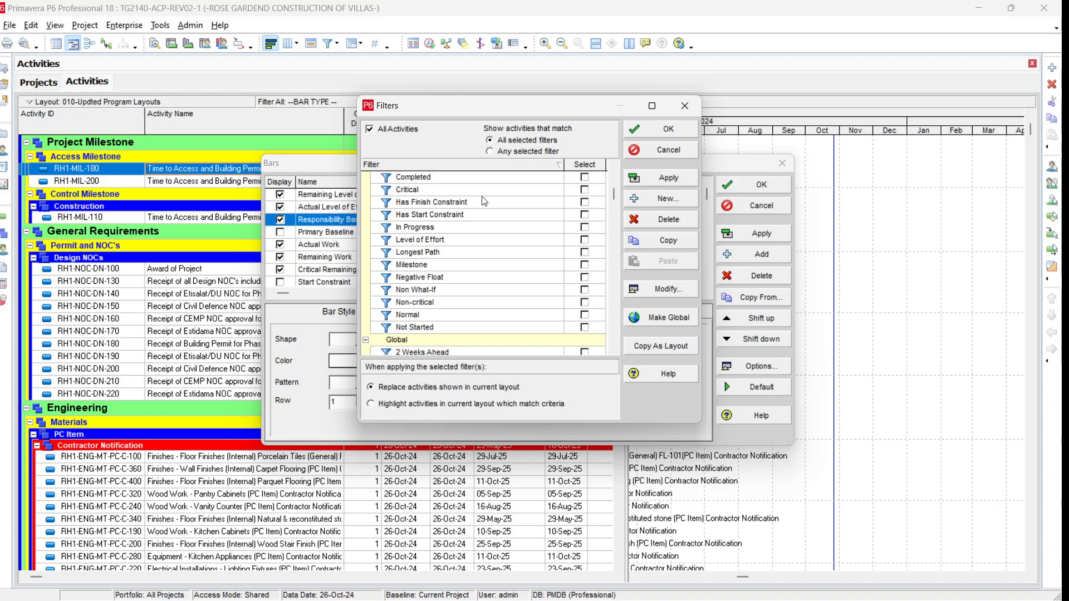
scroll(614, 188, "up", 1)
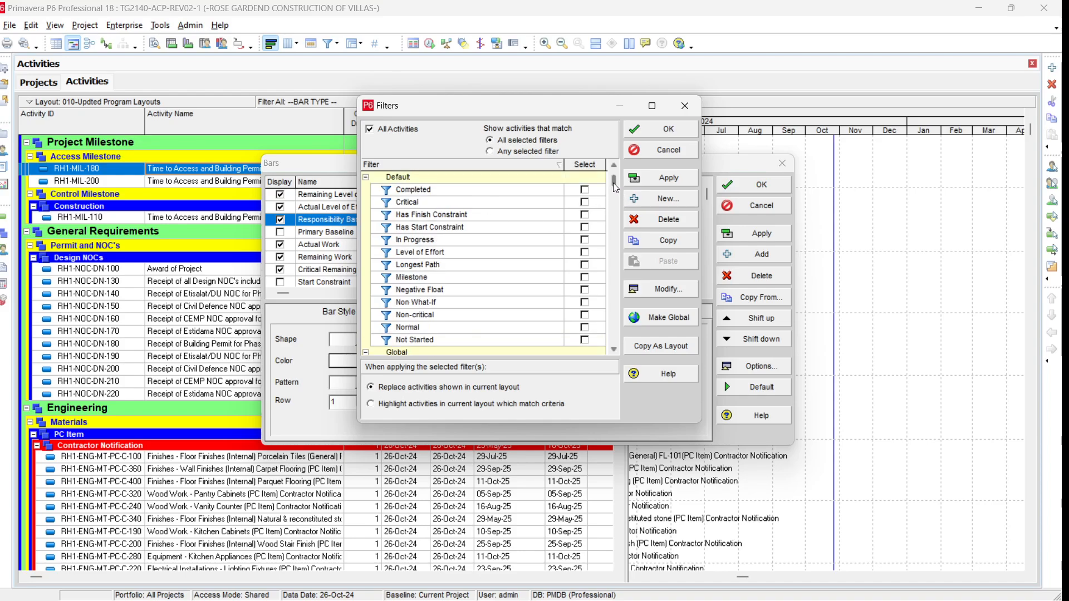
scroll(429, 250, "down", 3)
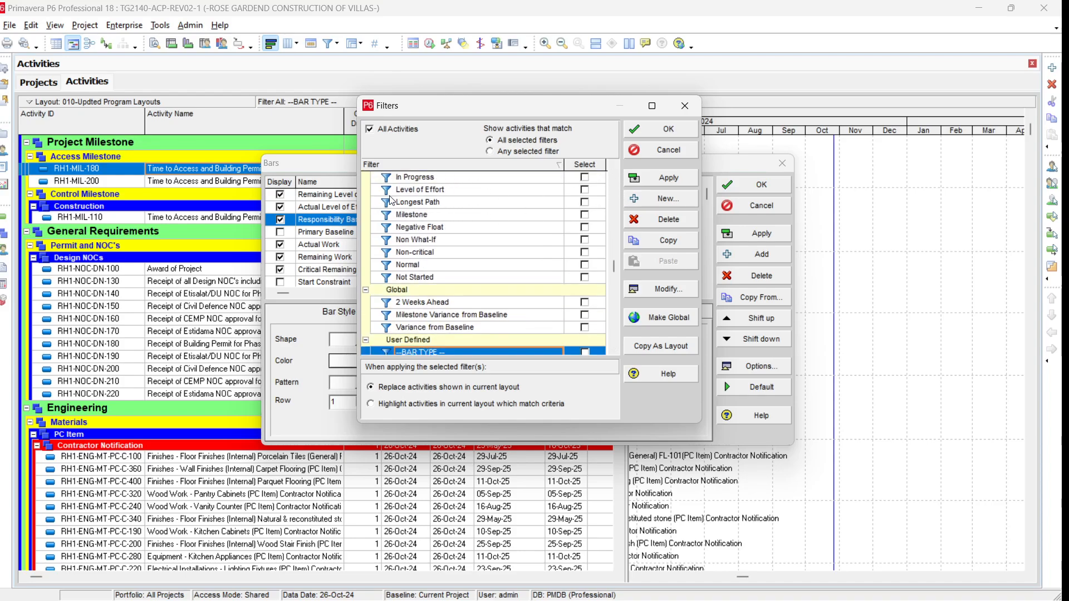
left_click(467, 305)
left_click(585, 304)
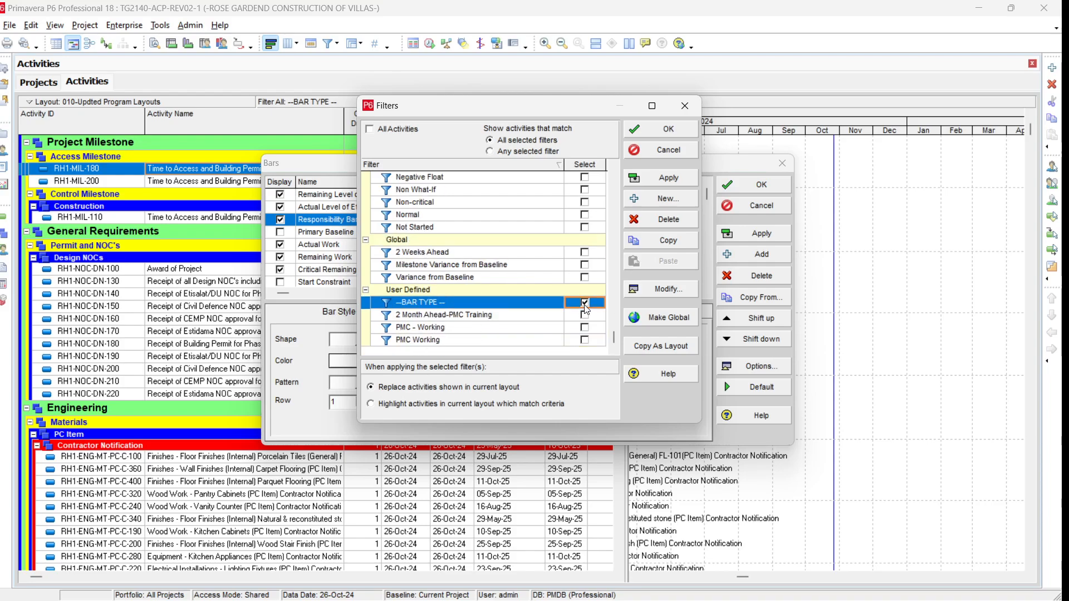
Review the criteria of the --BAR TYPE-- filter and confirm it as the Responsibility Bar's filter.
left_click(685, 294)
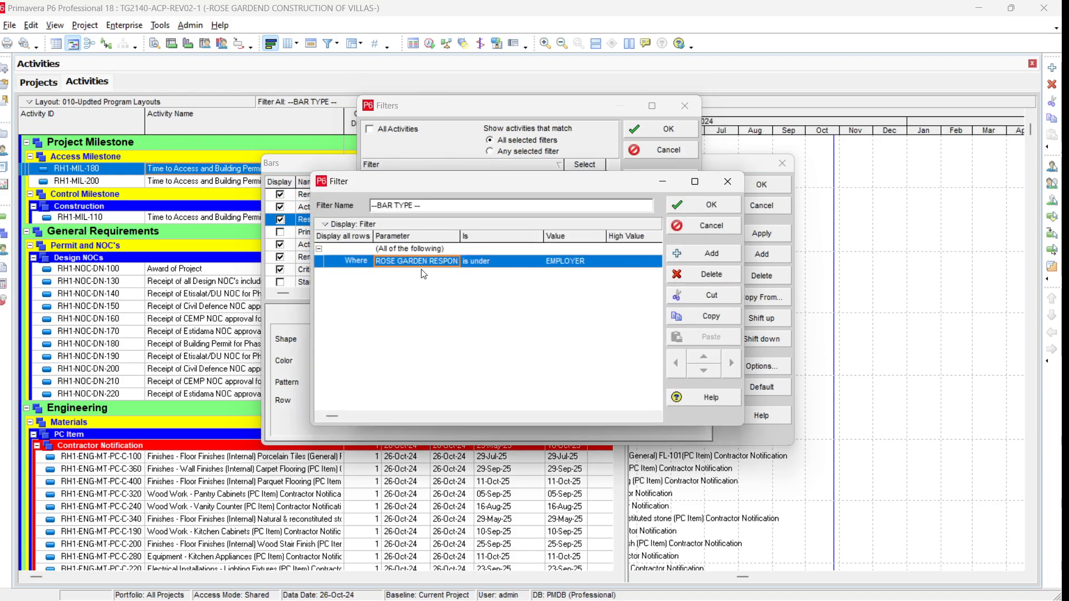
left_click(715, 207)
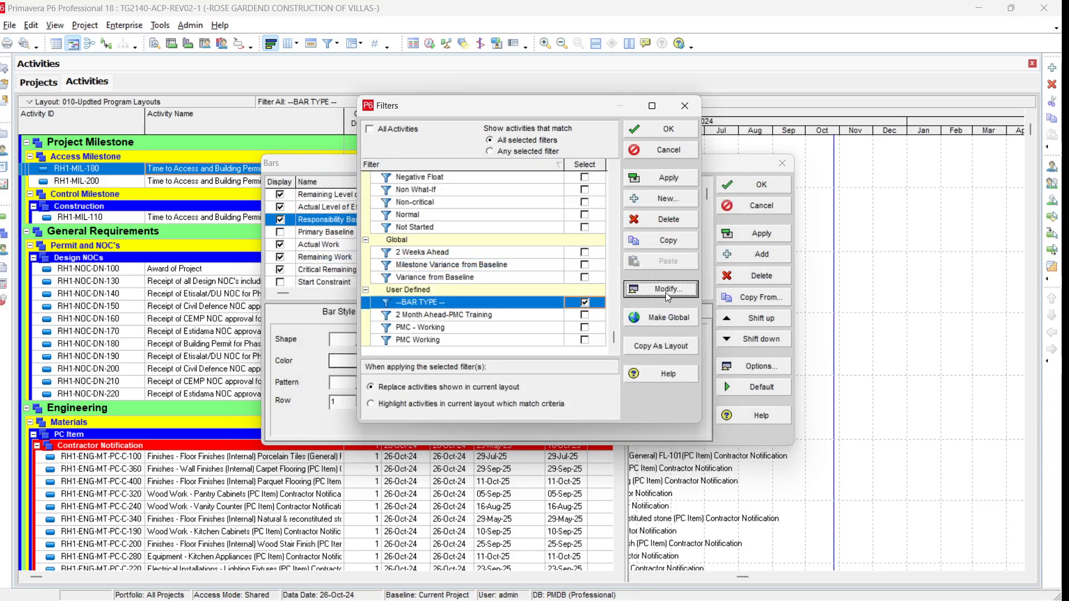
left_click(677, 136)
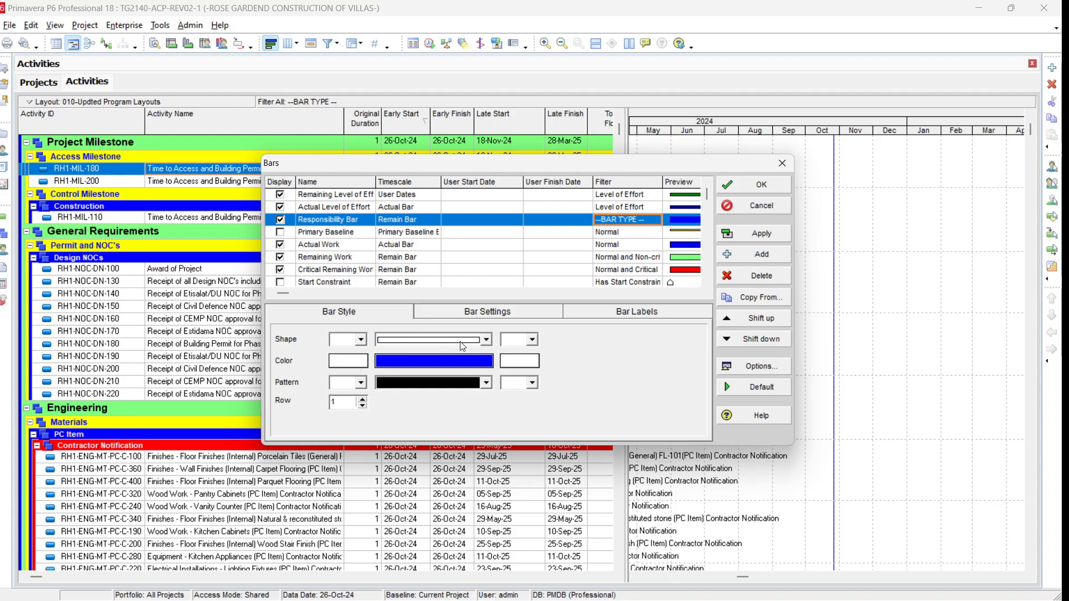
Give the Responsibility Bar a thinner bar shape and colour it orange, keeping the solid pattern.
left_click(486, 341)
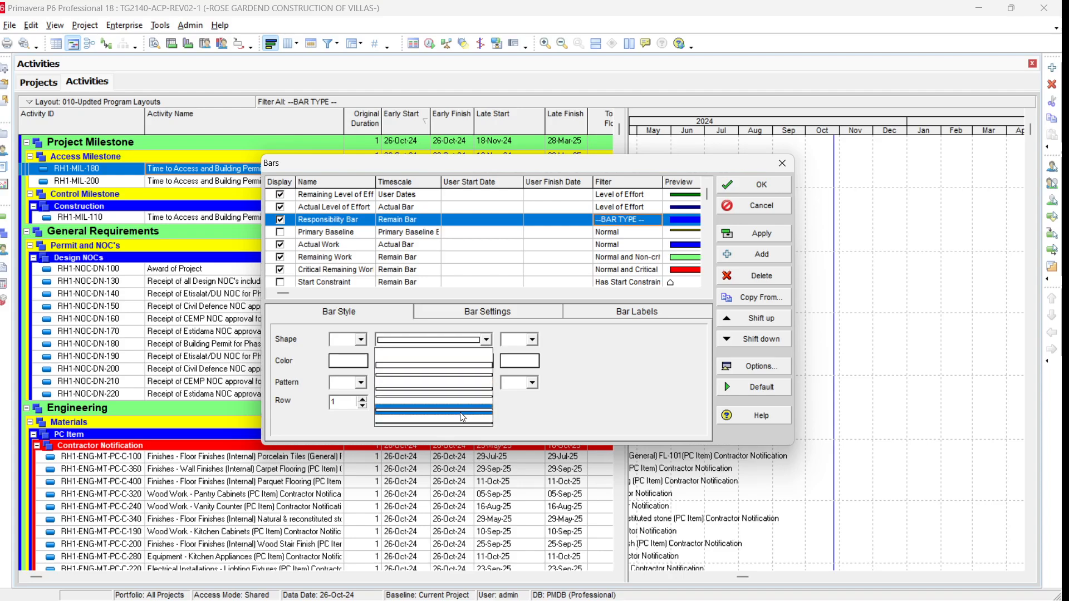
left_click(462, 386)
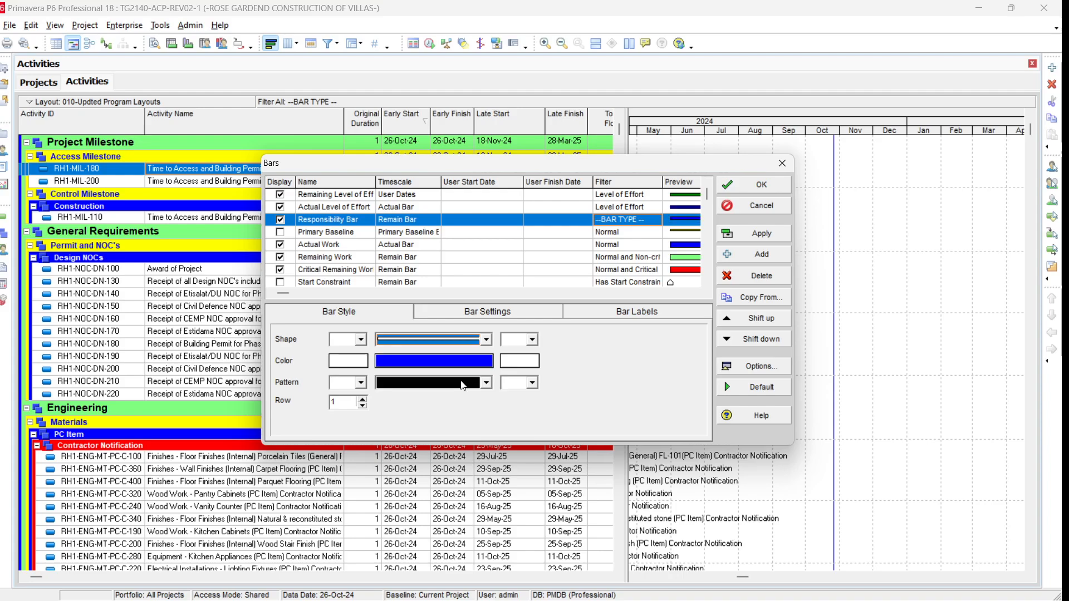
left_click(407, 370)
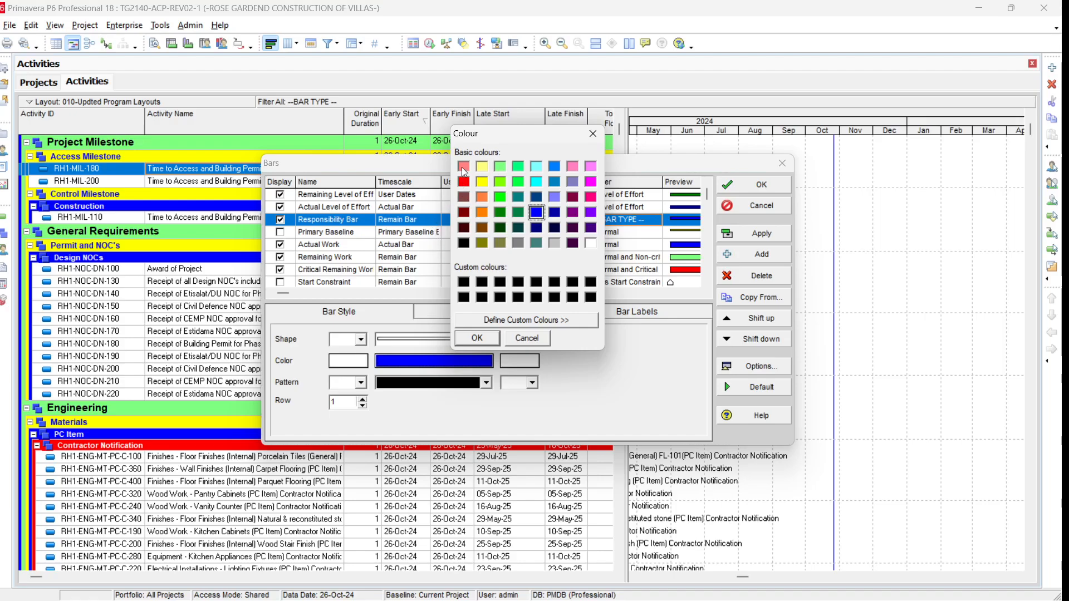
left_click(462, 167)
left_click(590, 167)
left_click(482, 213)
left_click(476, 337)
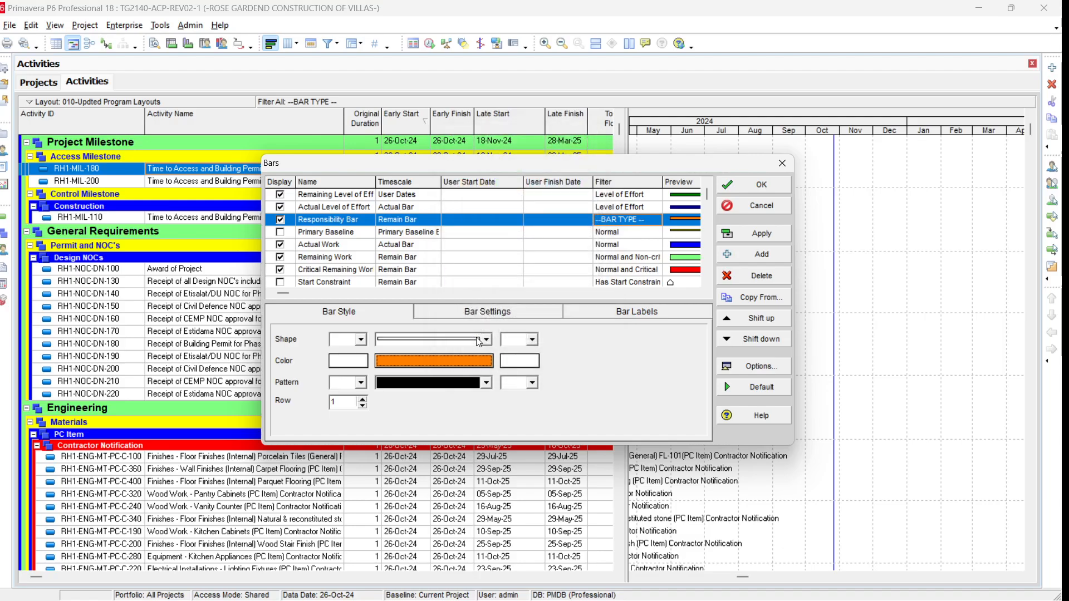
left_click(399, 384)
left_click(399, 388)
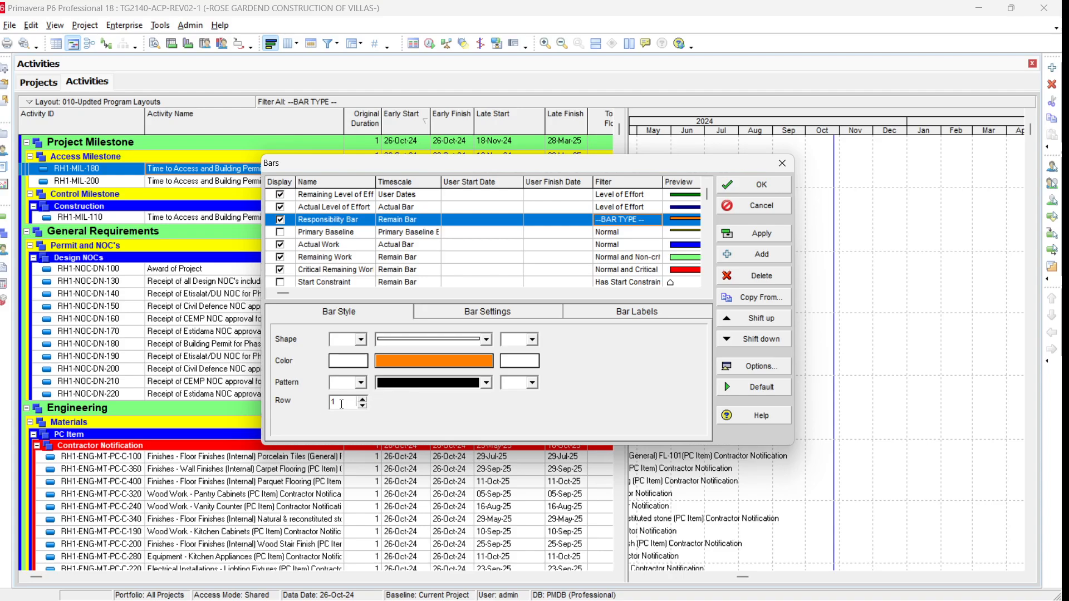
Compare the style and row settings of the other bar definitions, from Remaining Level of Effort down to Finish Constraint.
left_click(326, 207)
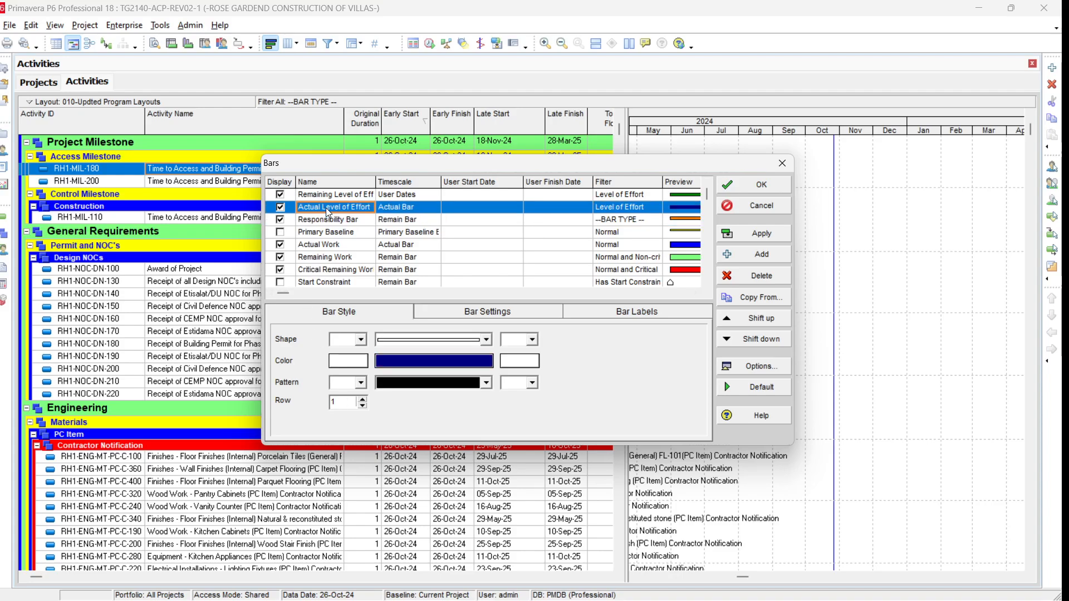
left_click(325, 195)
left_click(328, 220)
left_click(327, 244)
left_click(321, 256)
scroll(320, 262, "down", 1)
left_click(321, 257)
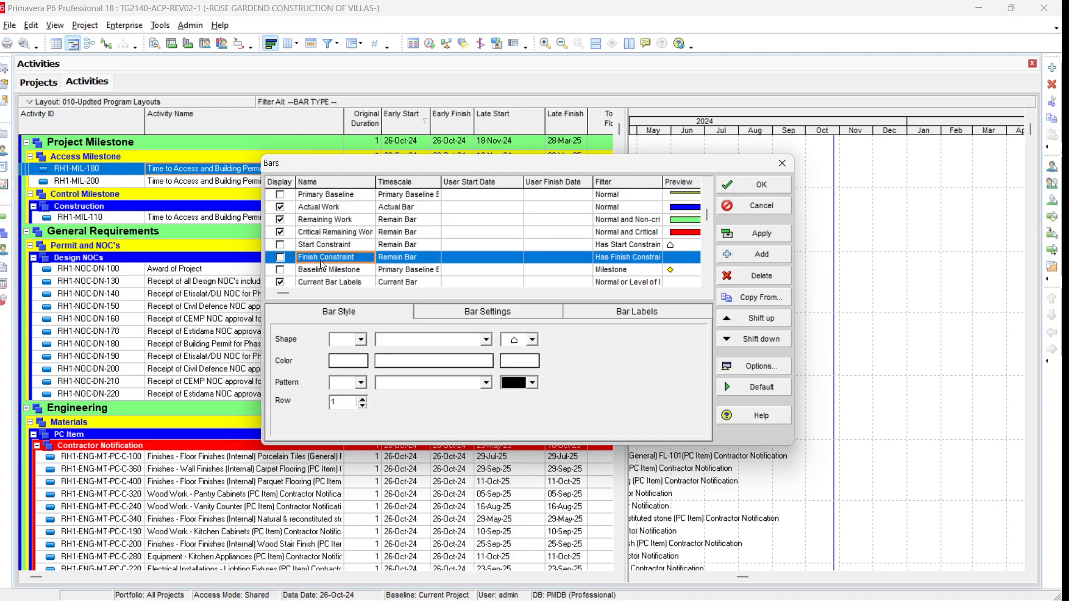
scroll(321, 259, "down", 1)
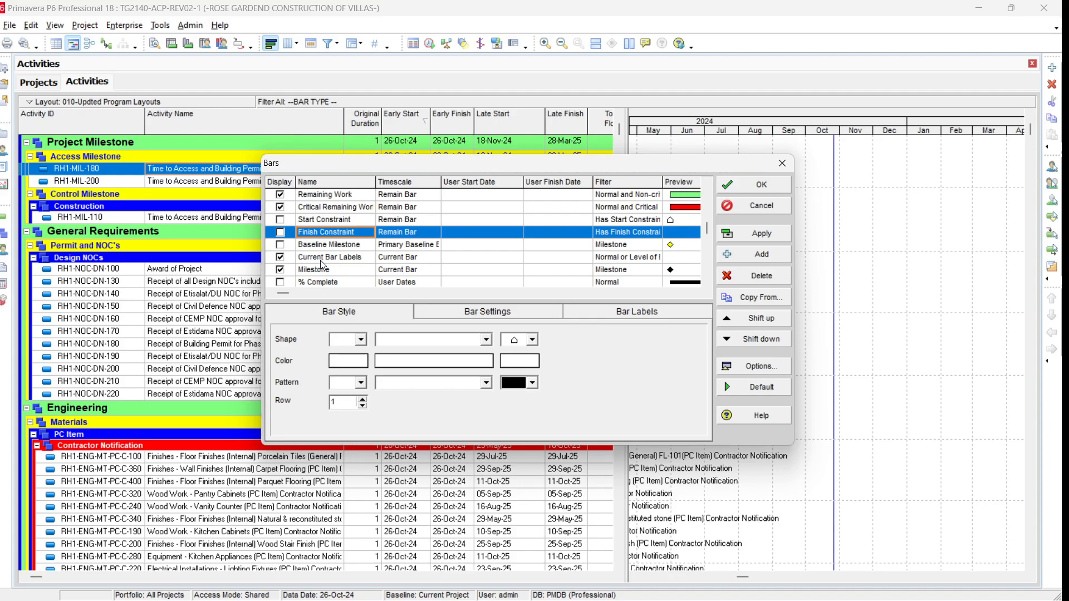
left_click(364, 399)
left_click(363, 406)
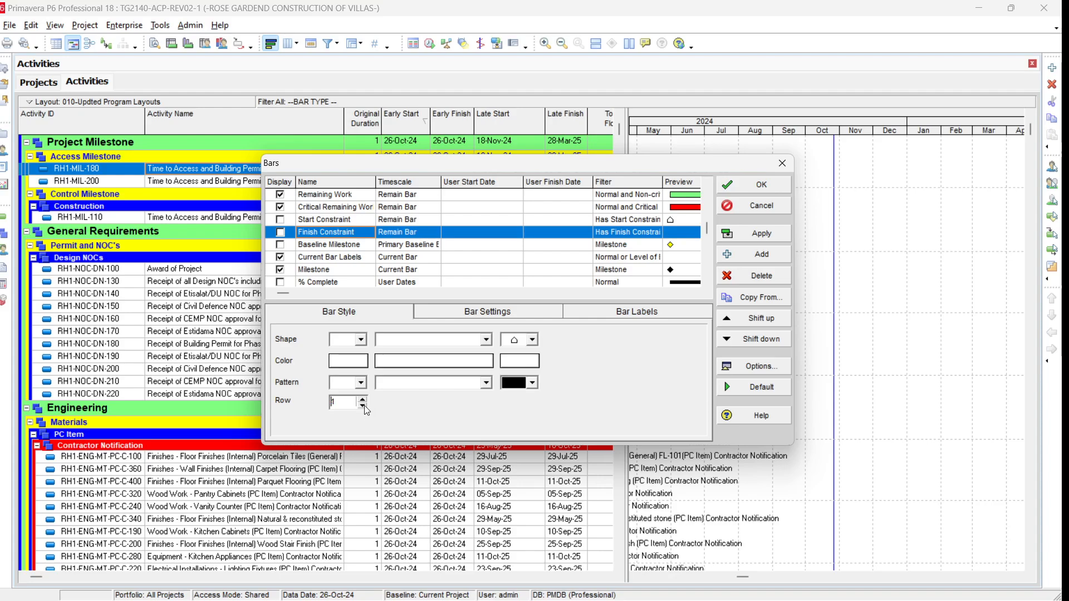
Place the Responsibility Bar on row 2, apply the bar definitions and close them.
left_click(708, 184)
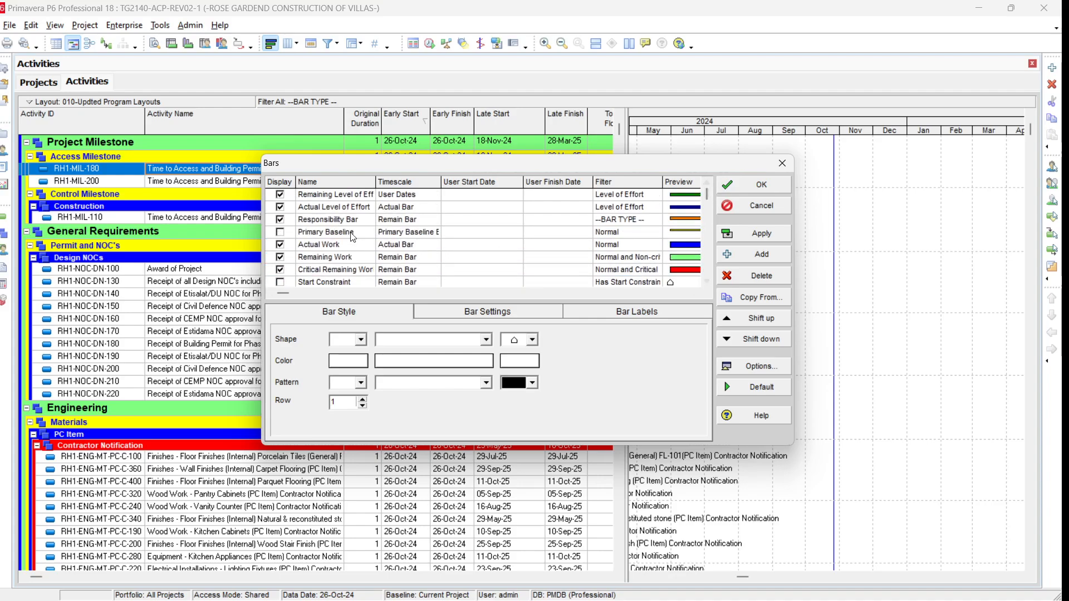
left_click(349, 221)
left_click(362, 399)
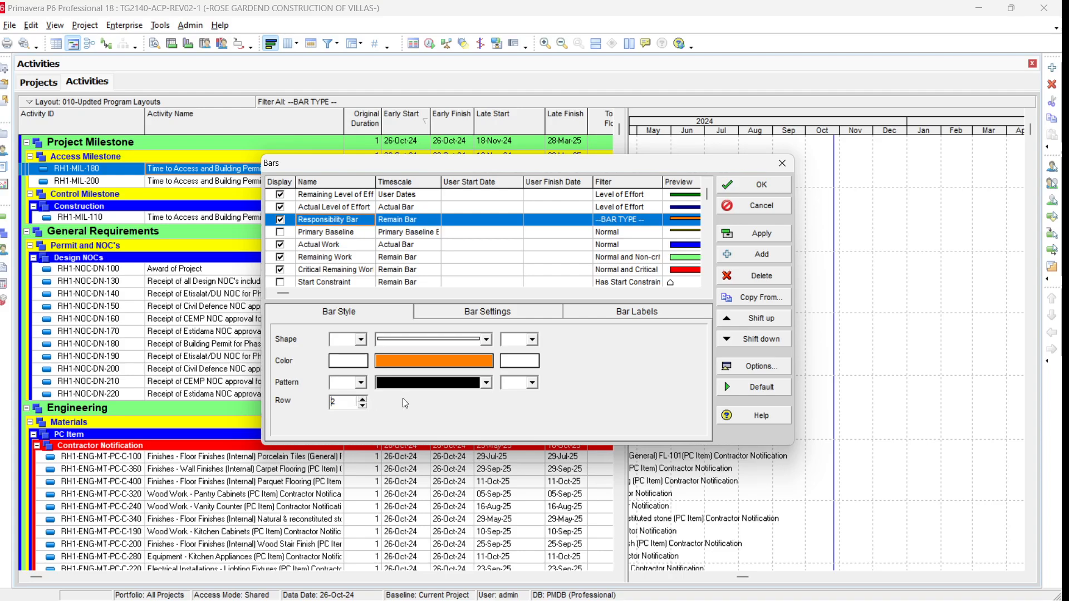
left_click(759, 236)
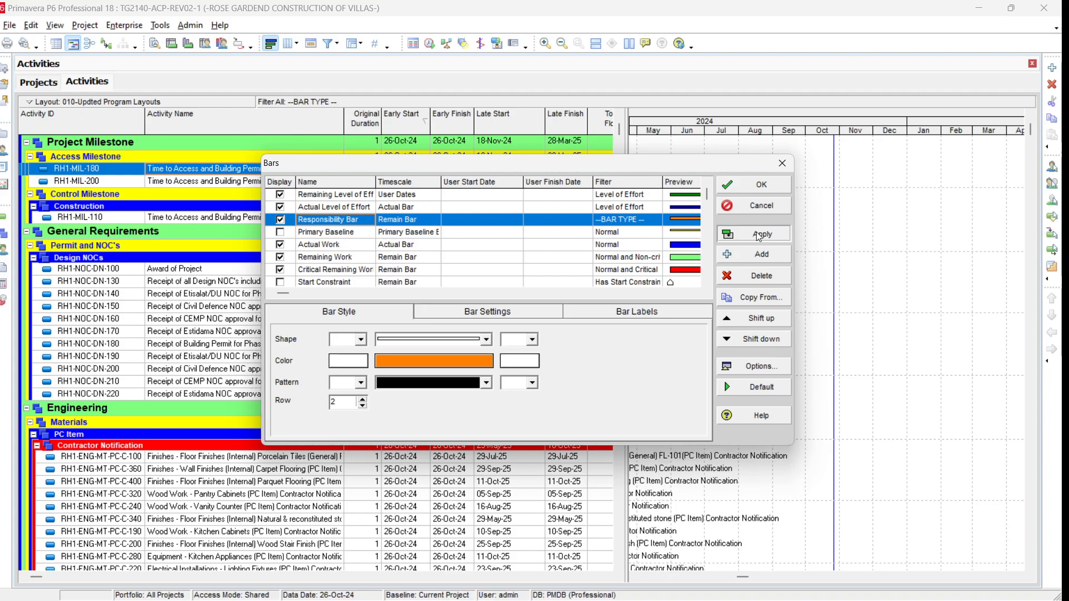
left_click(759, 236)
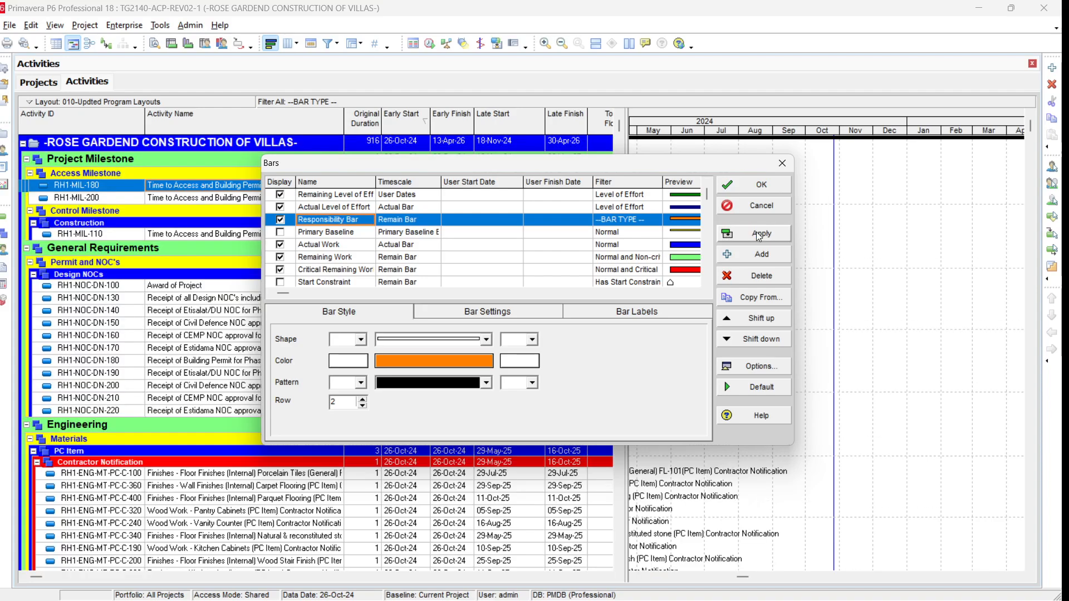
left_click(754, 185)
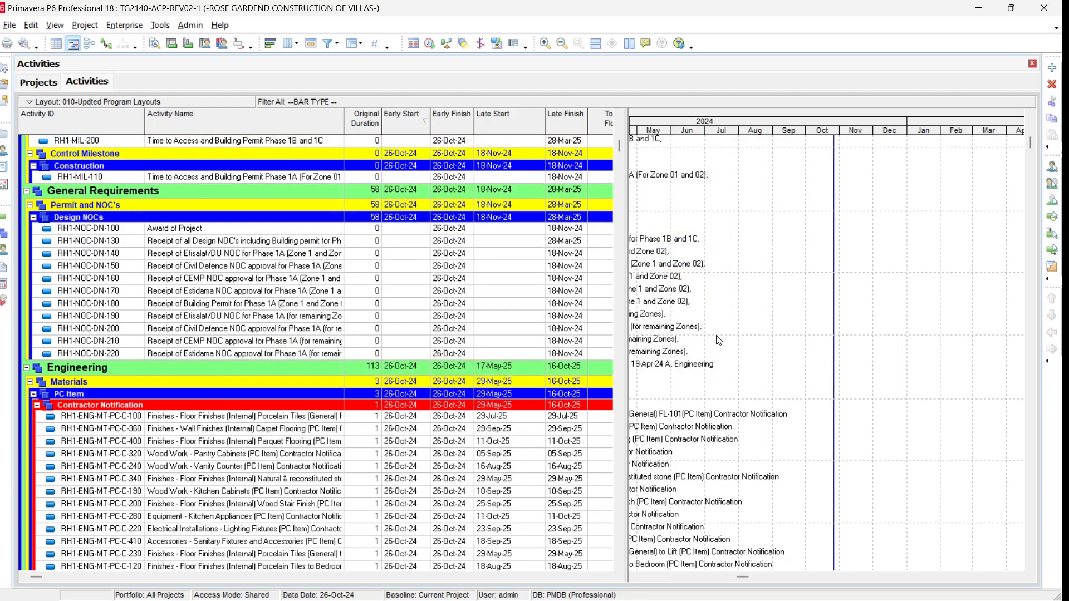
Examine the Gantt bars of the filtered activities from engineering through construction to handover.
scroll(718, 341, "down", 15)
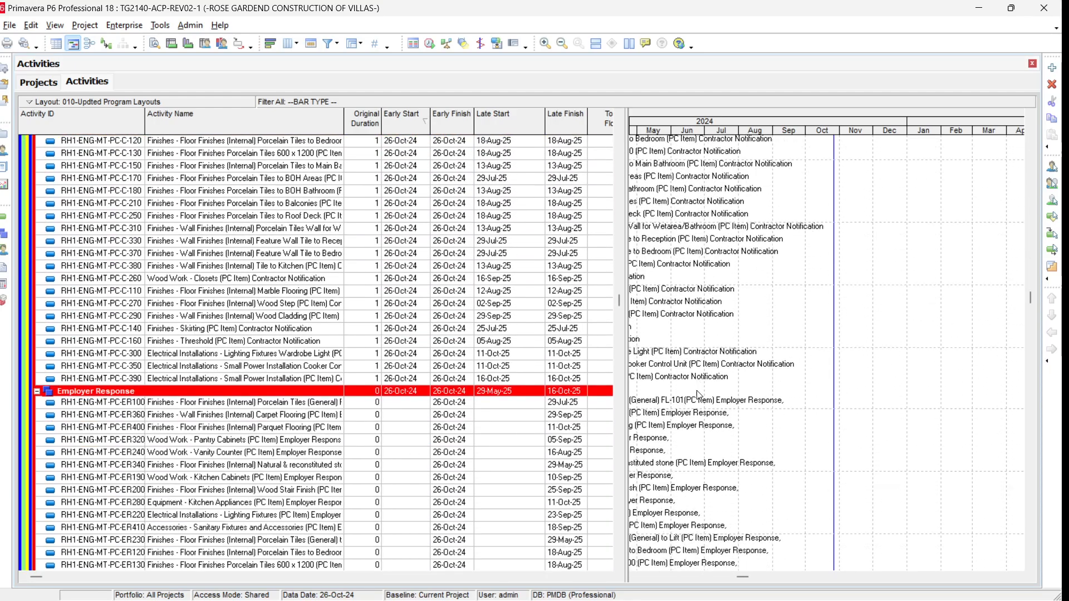
scroll(695, 413, "down", 5)
left_click_drag(1032, 429, 1028, 491)
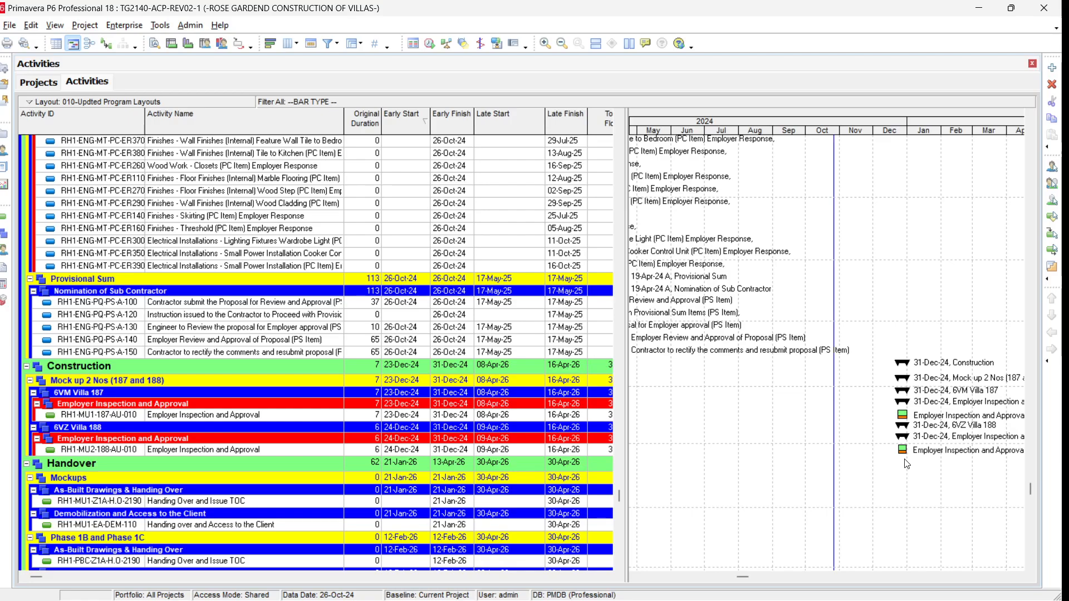
scroll(907, 464, "down", 2)
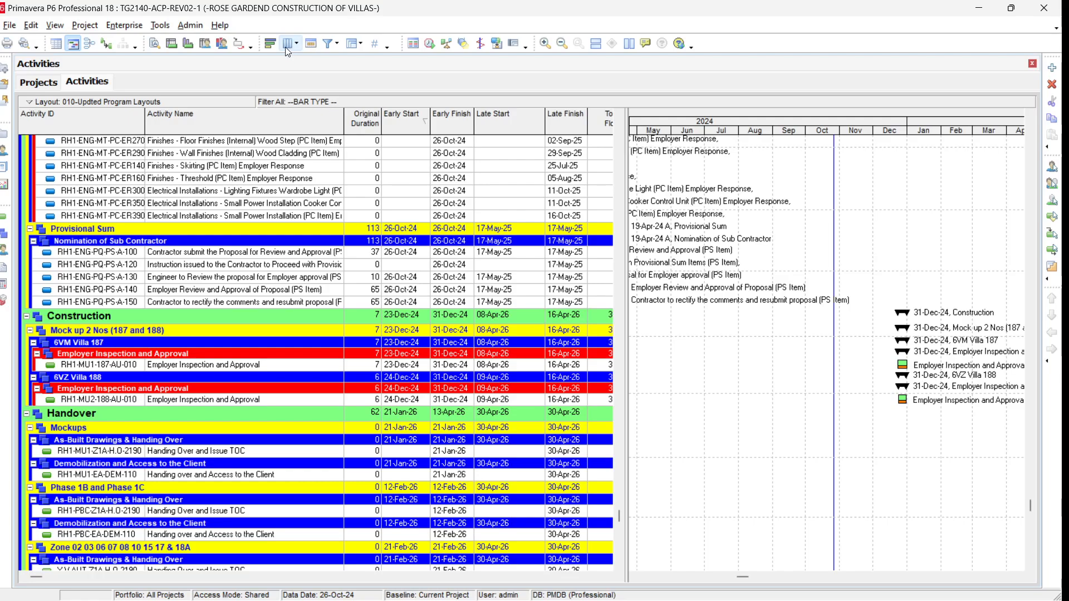
Reopen the bar definitions and give the Responsibility Bar diamond shapes at its start and end points.
left_click(271, 44)
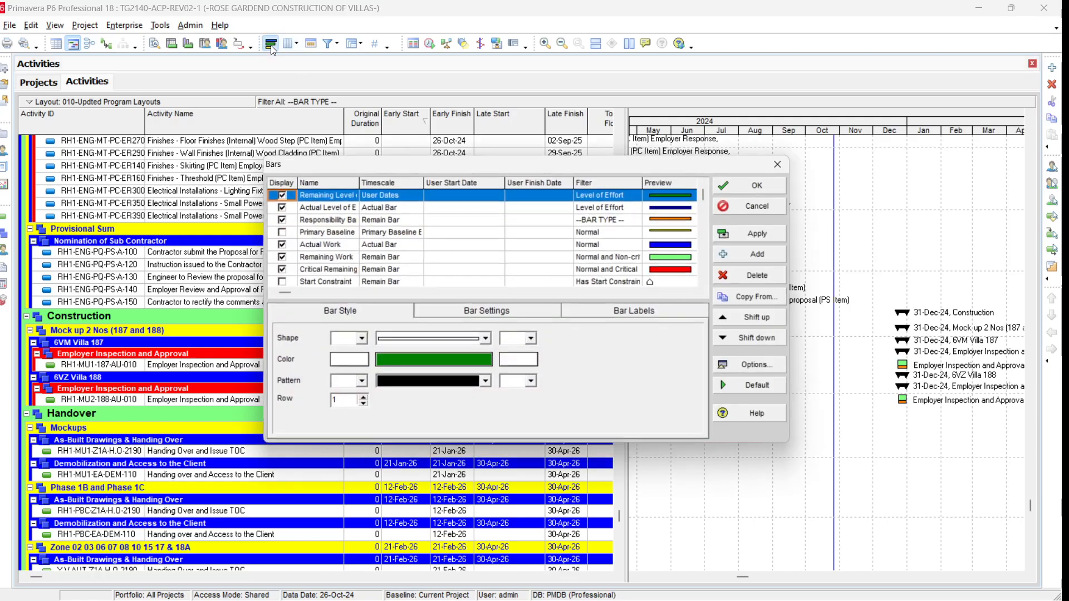
left_click(326, 220)
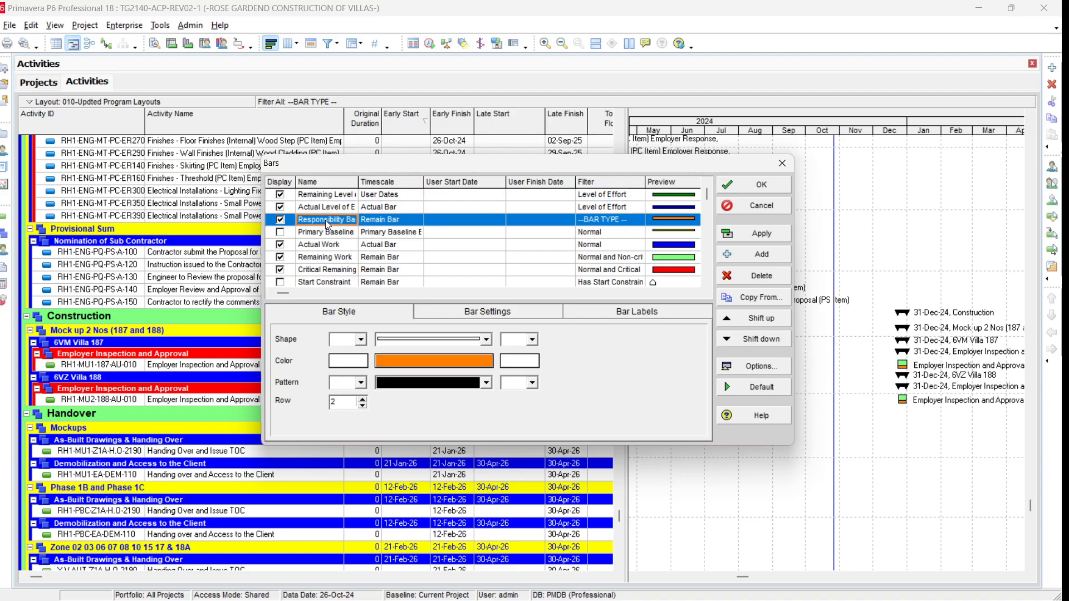
left_click(361, 340)
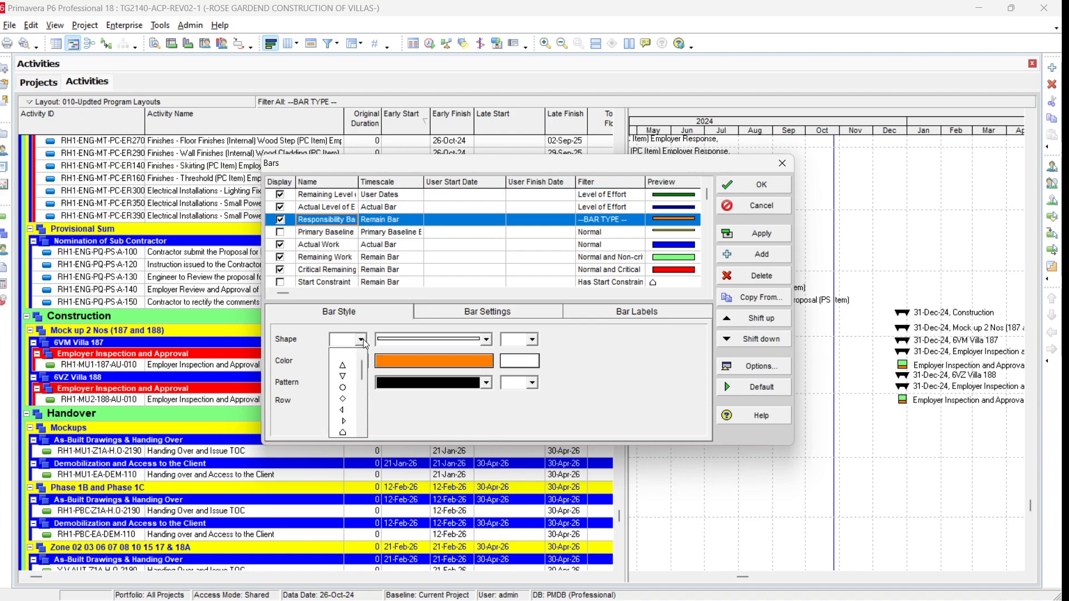
left_click(343, 398)
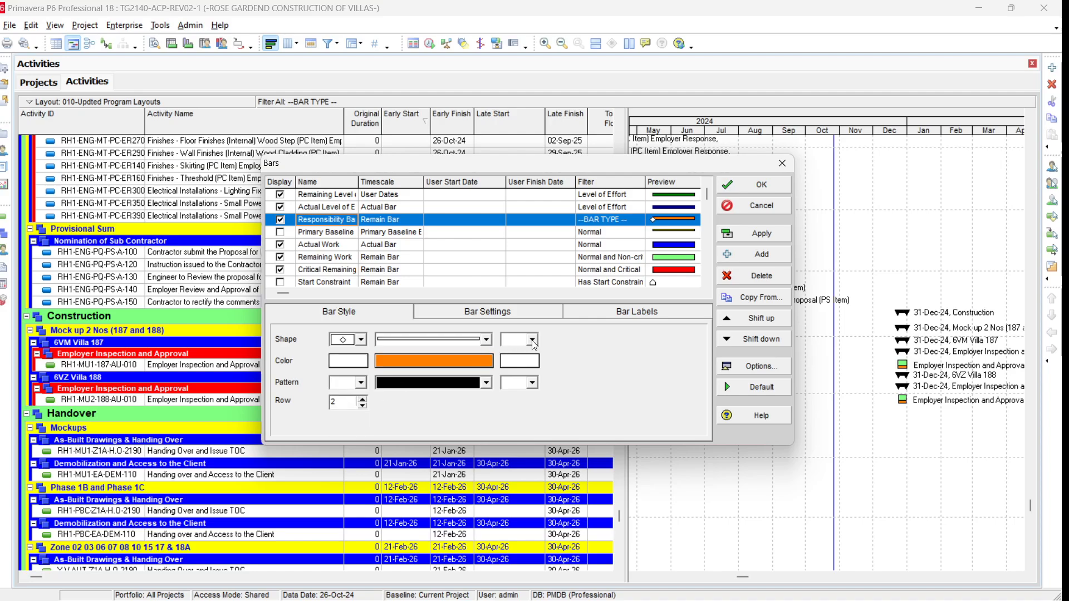
left_click(532, 339)
left_click(522, 402)
Colour the Responsibility Bar's start diamond orange and its end diamond light orange, and apply the bar on row 3.
left_click(346, 363)
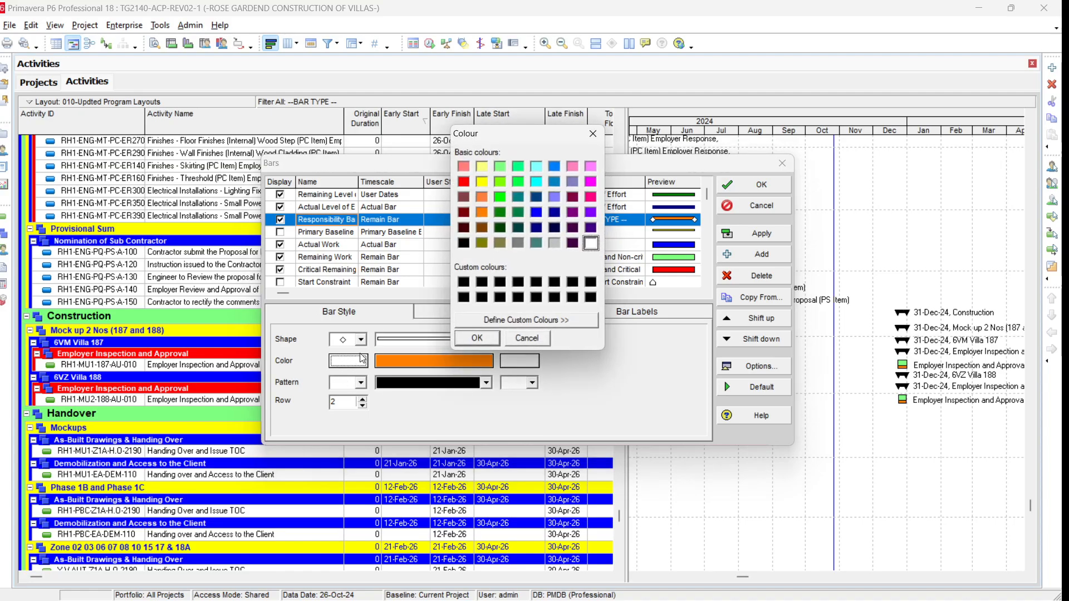
left_click(482, 212)
left_click(484, 341)
left_click(519, 359)
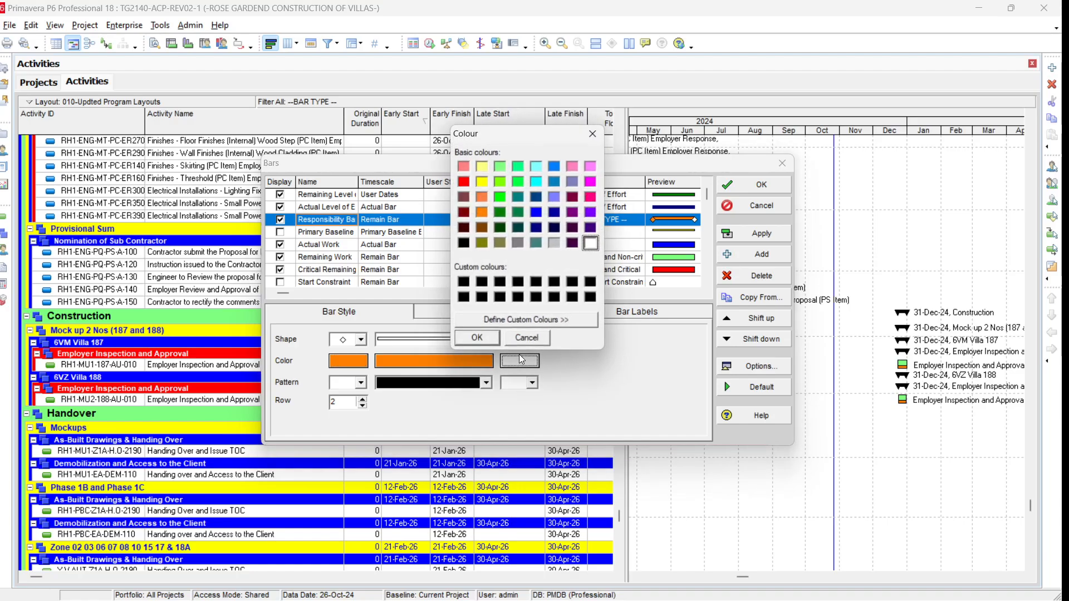
left_click(479, 197)
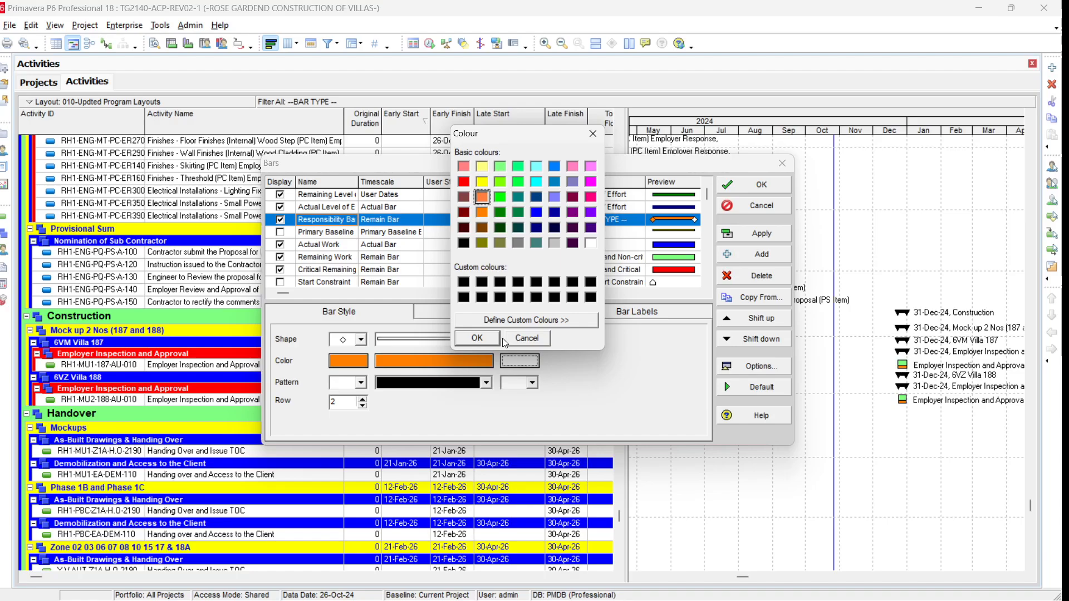
left_click(478, 339)
left_click(363, 399)
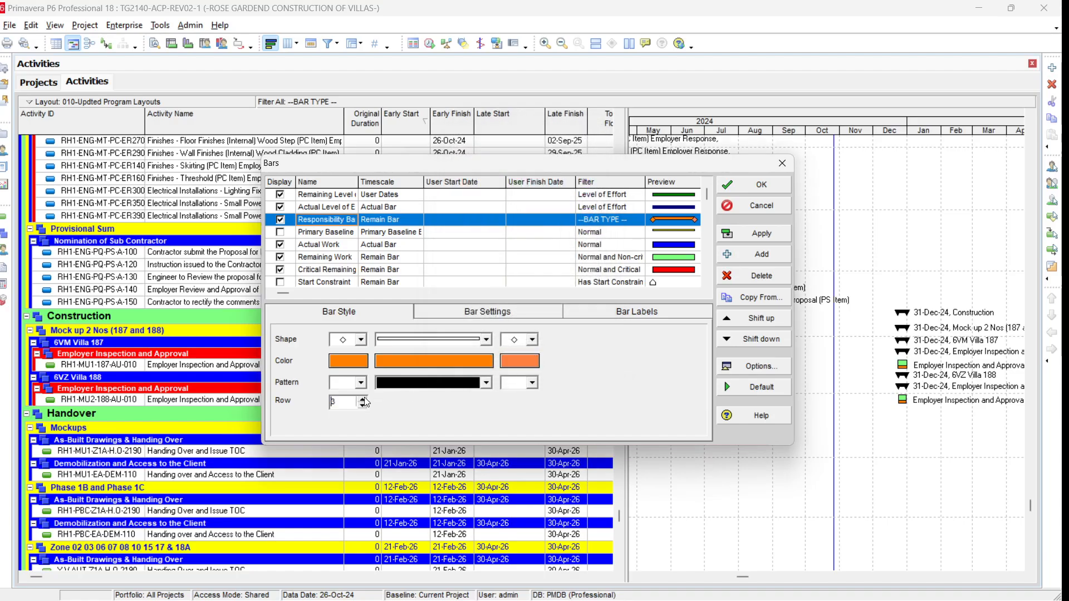
left_click(743, 236)
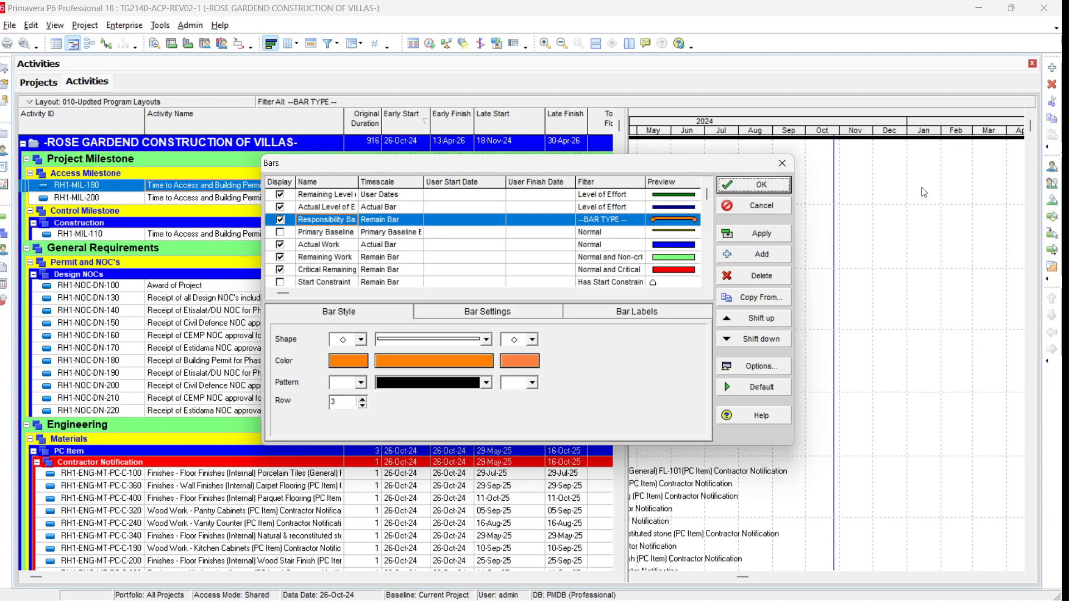
Close the bar definitions and check the Gantt bars of the Construction activities.
key("Return")
left_click_drag(1030, 130, 1029, 512)
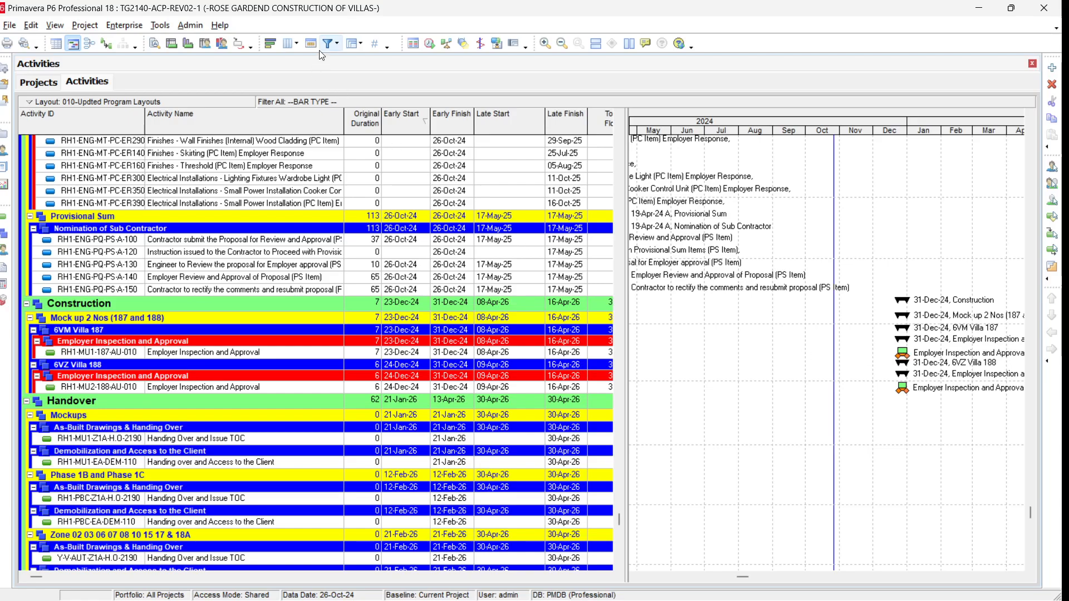
Reopen the bar definitions, move the Responsibility Bar directly below the critical remaining work bar and set it to row 1.
left_click(272, 44)
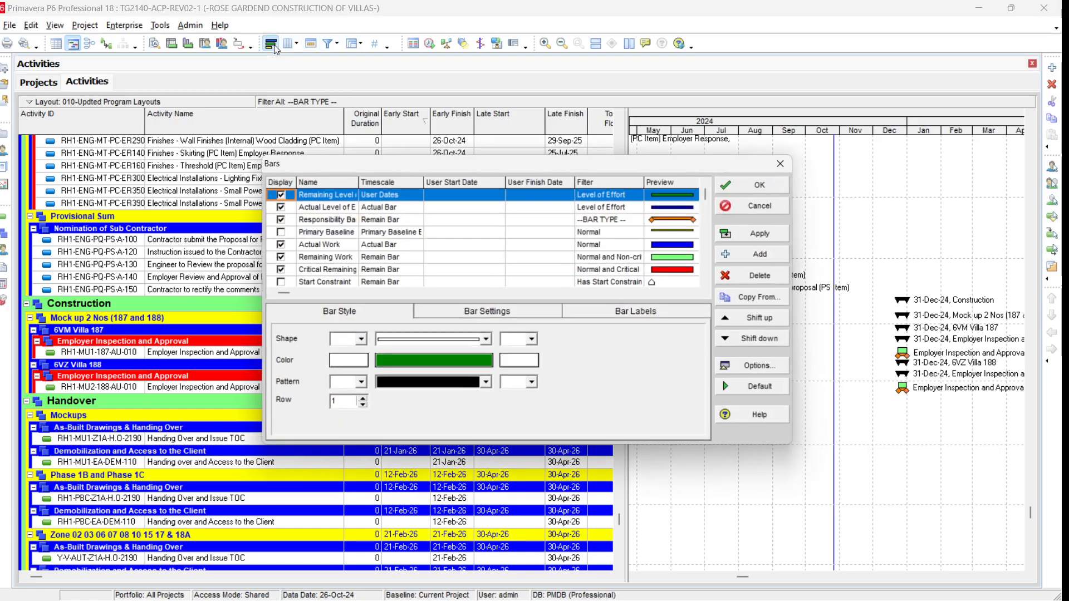
left_click(310, 258)
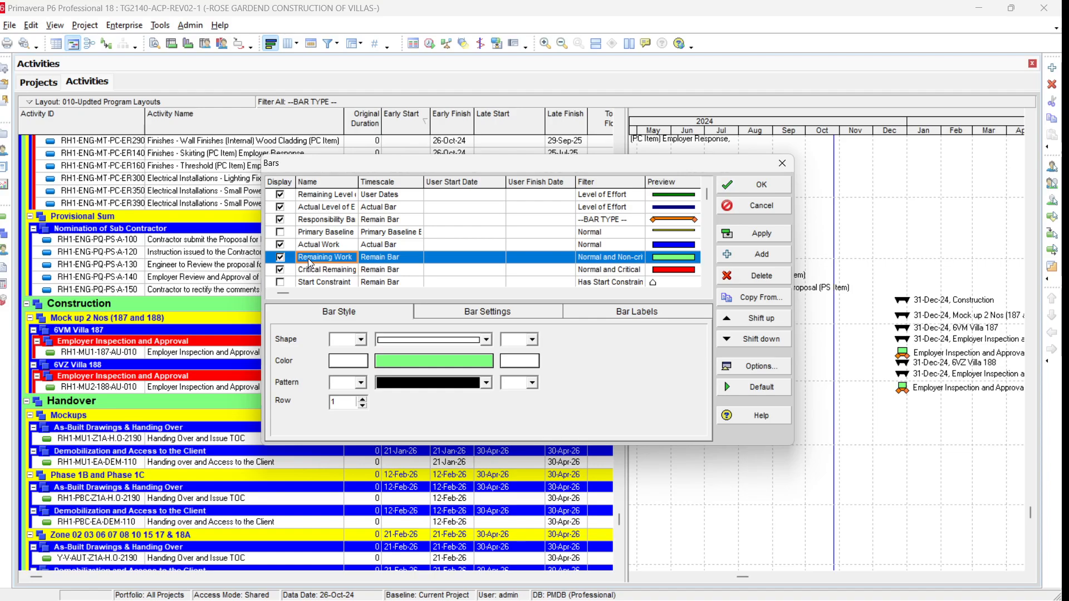
left_click(319, 222)
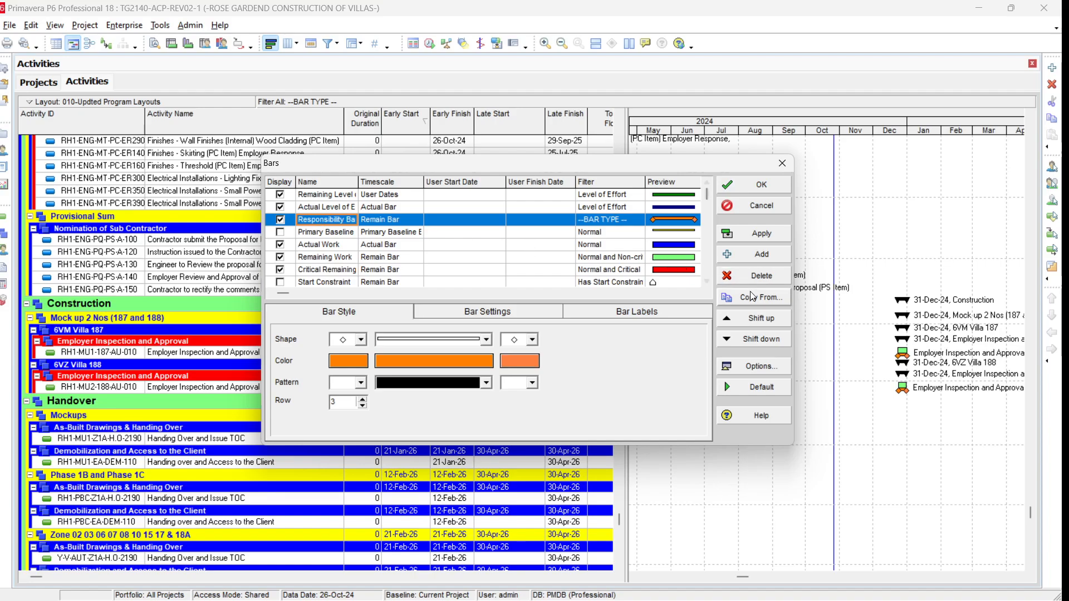
left_click(744, 340)
left_click(745, 340)
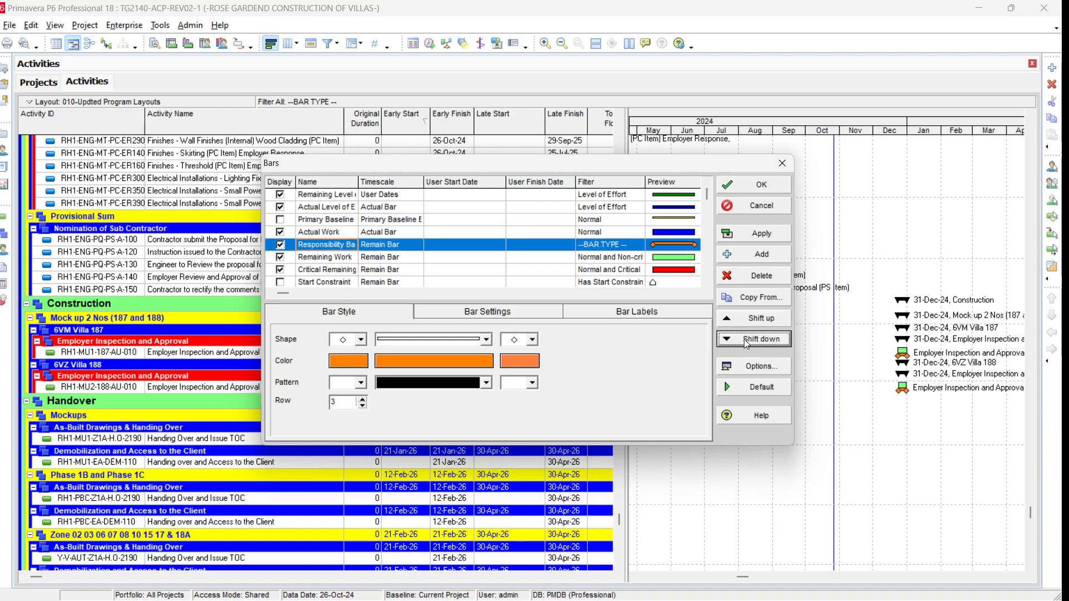
left_click(745, 340)
left_click(746, 340)
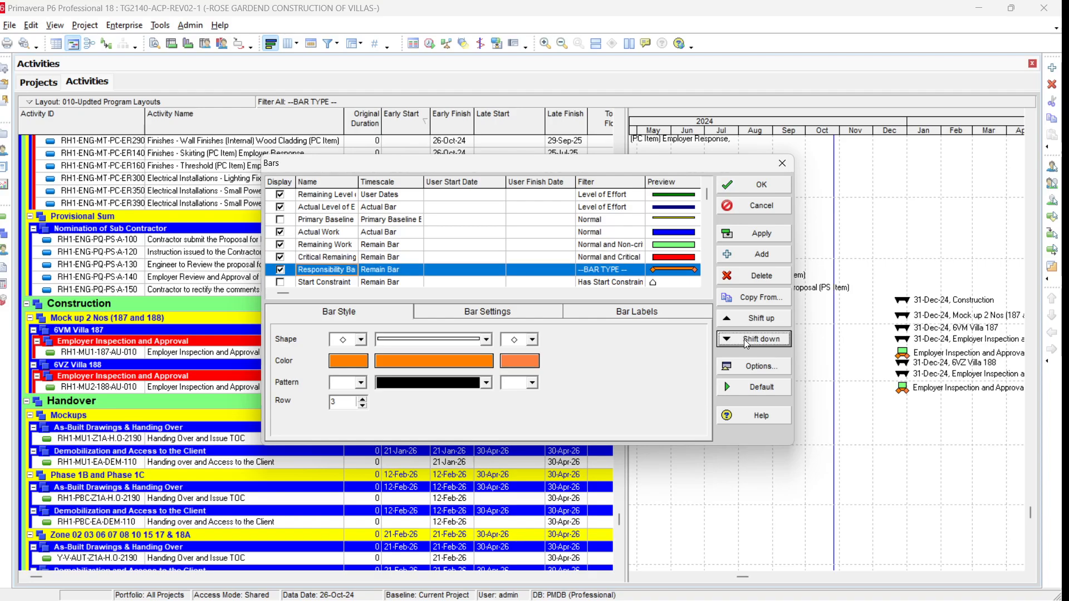
left_click(362, 405)
left_click(362, 405)
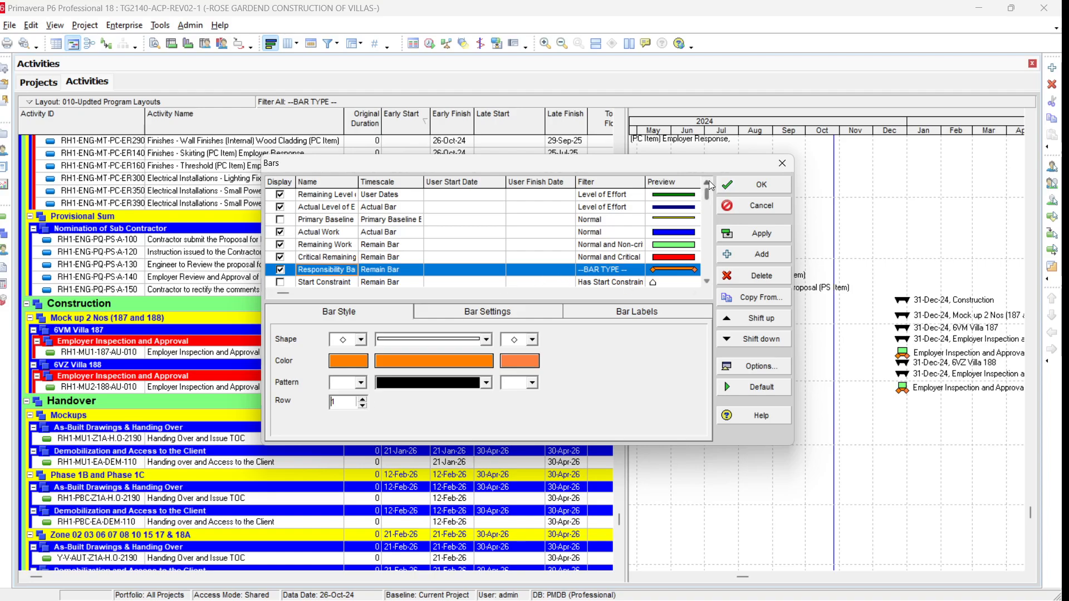
Compare the row and style settings of the actual, remaining work, critical remaining work and responsibility bars.
left_click(445, 198)
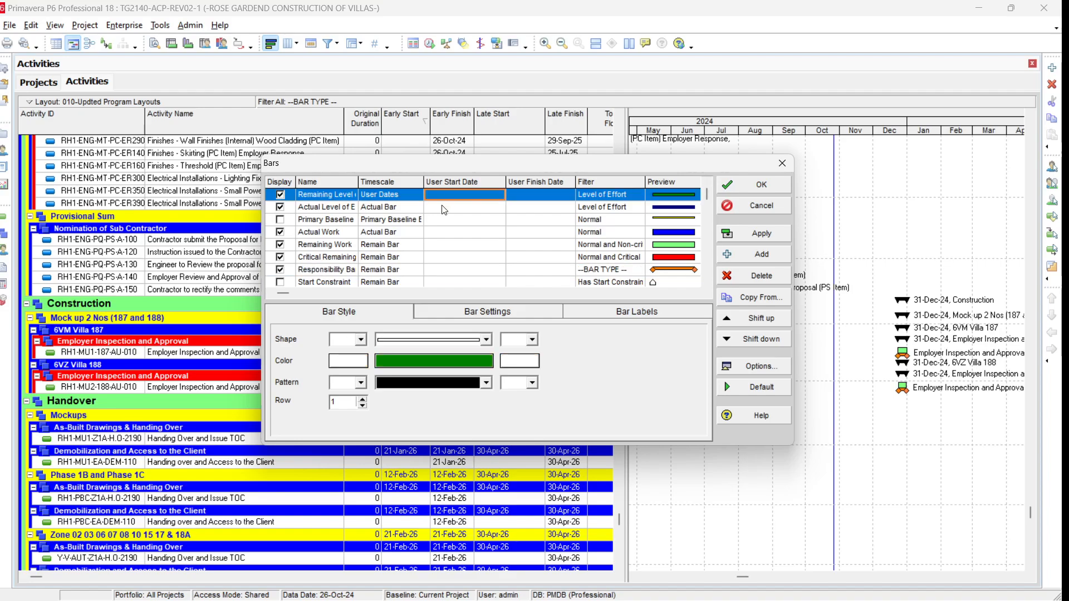
left_click(445, 209)
left_click(439, 232)
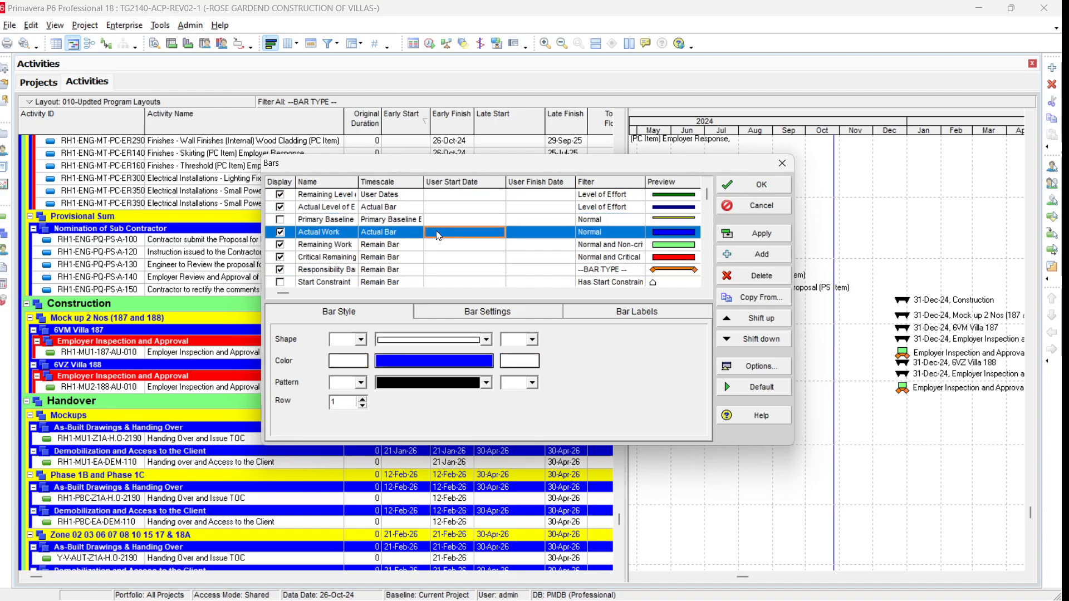
left_click(673, 273)
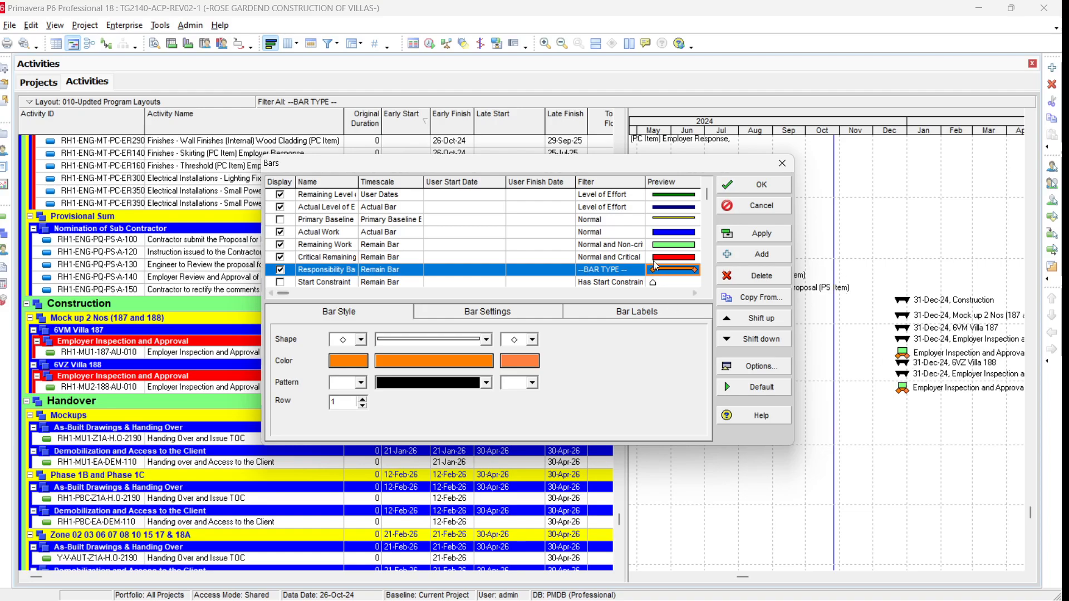
left_click(348, 247)
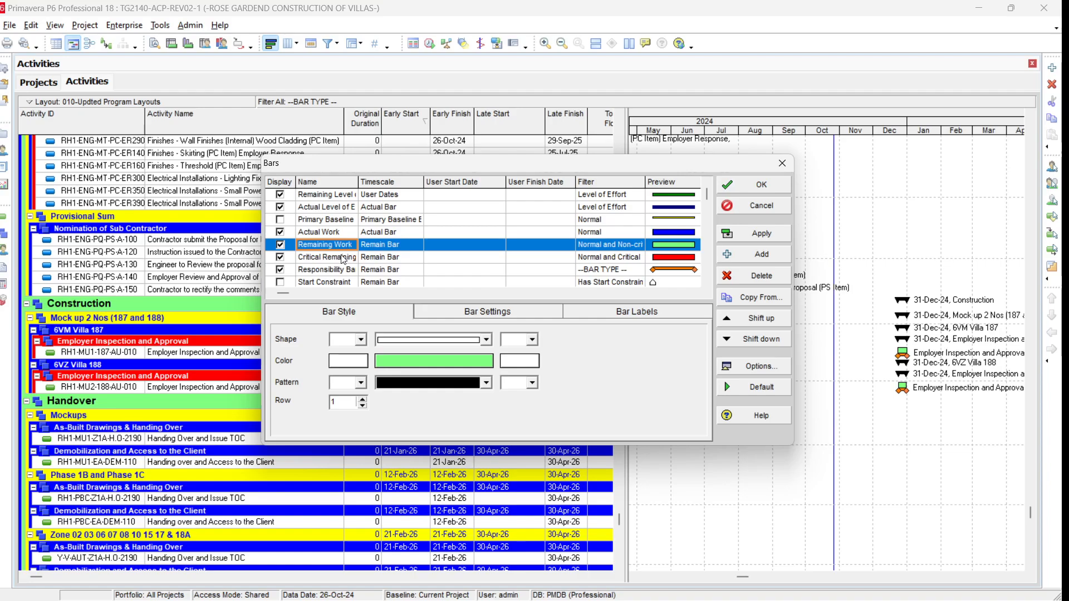
left_click(342, 257)
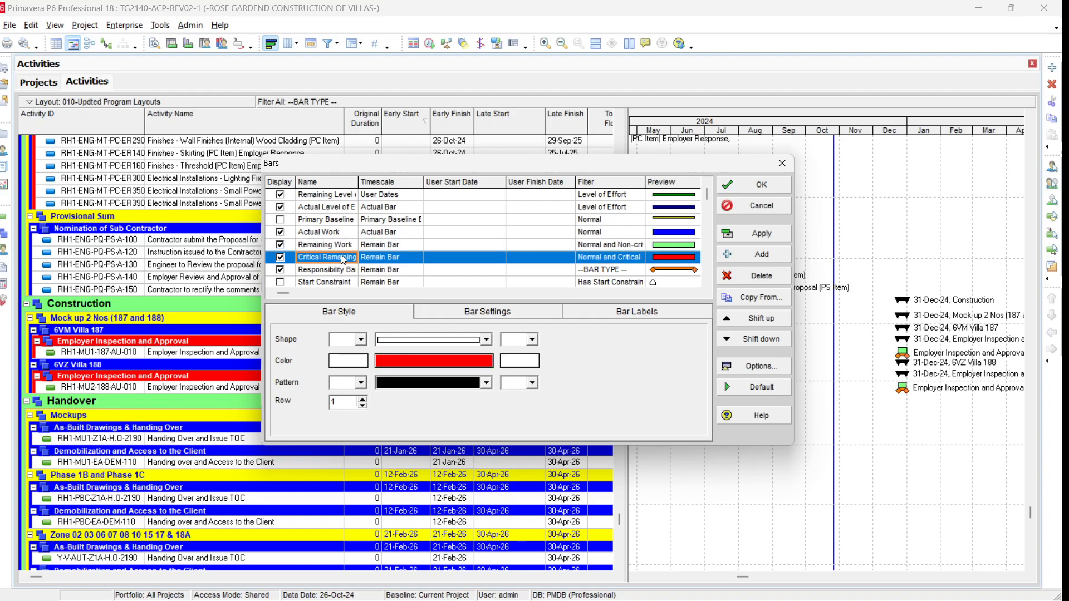
left_click(461, 271)
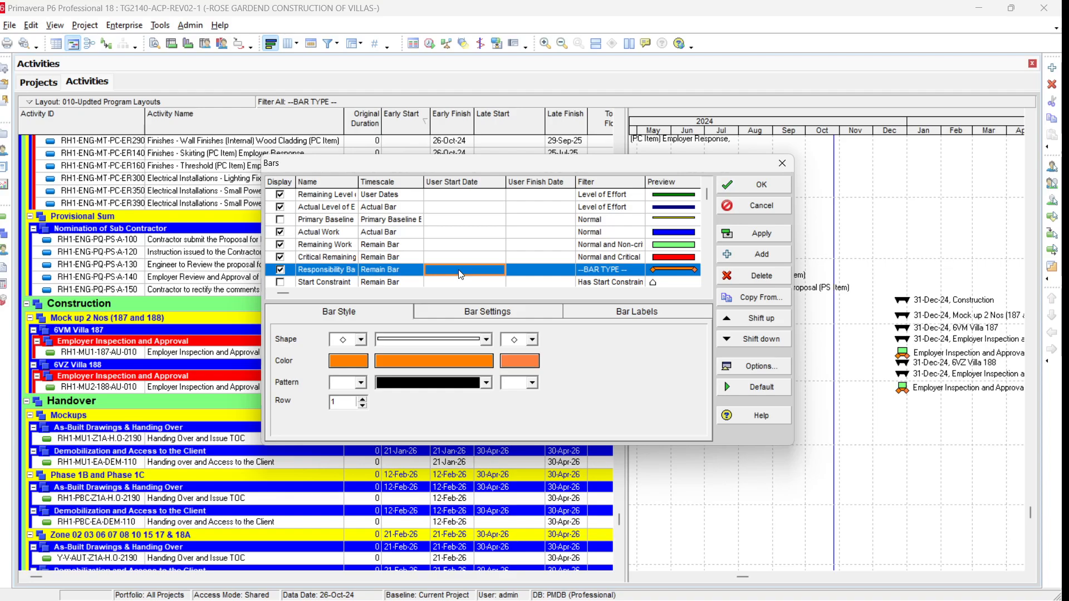
left_click(349, 248)
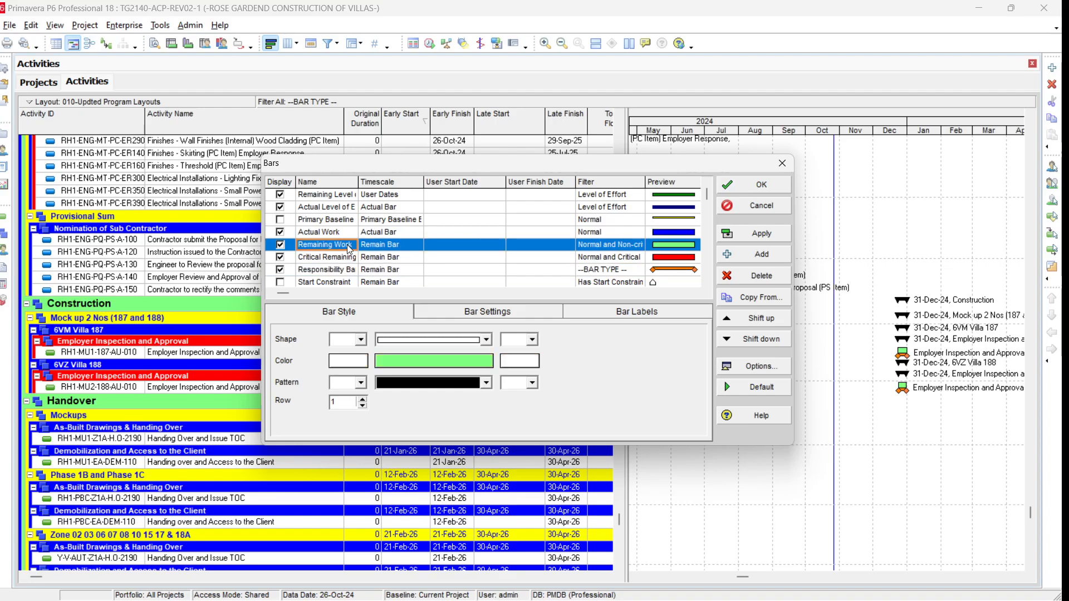
left_click(348, 255)
key("Up")
left_click(348, 259)
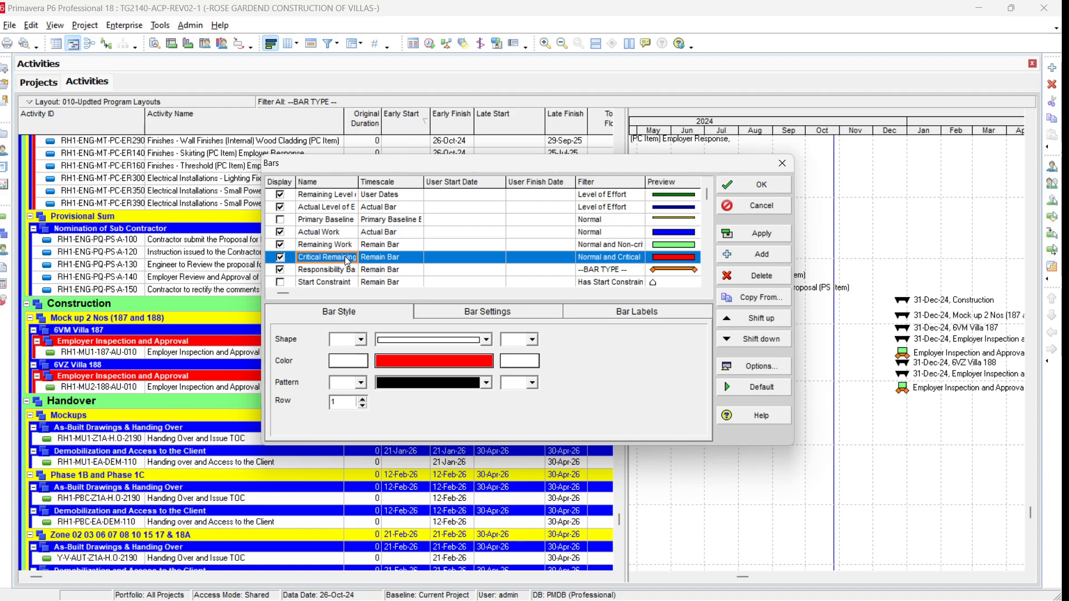
left_click(347, 247)
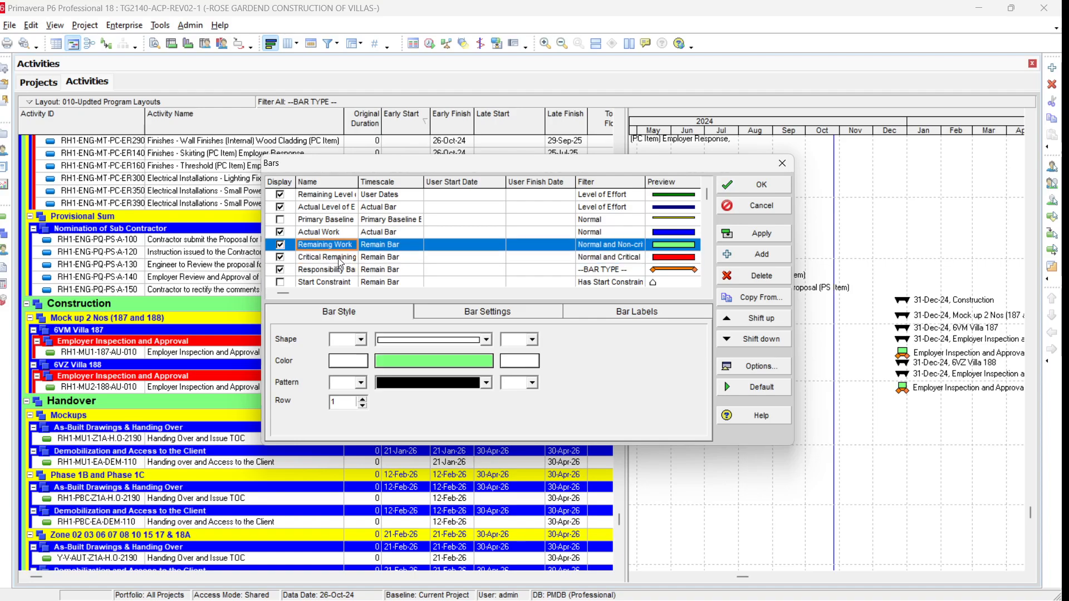
left_click(339, 259)
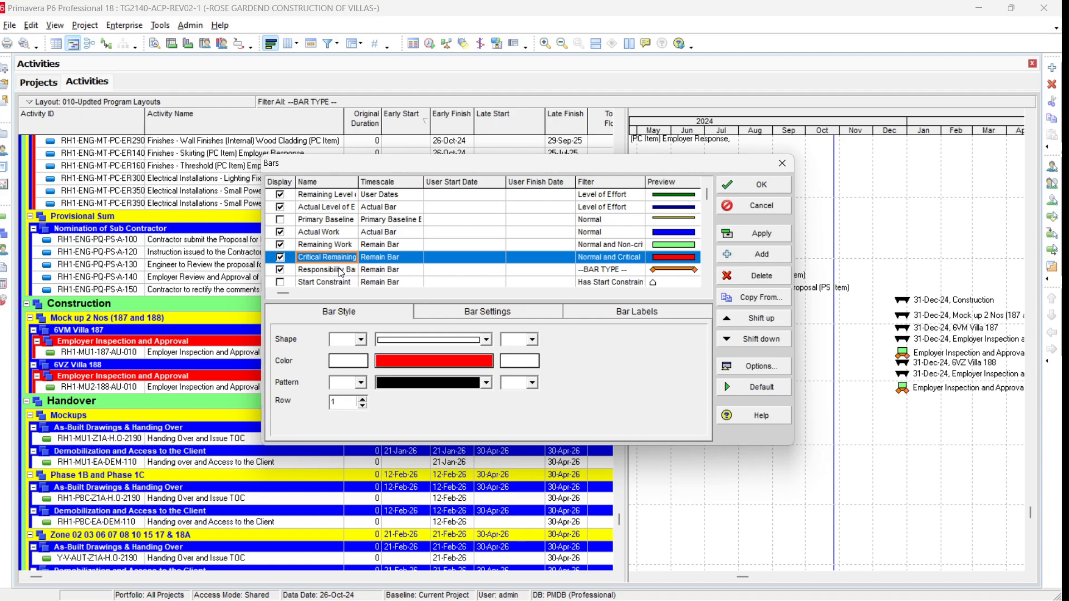
Apply the reordered bar definitions, close them and check the Employer Inspection and Approval bars under Construction.
left_click(341, 271)
left_click(770, 235)
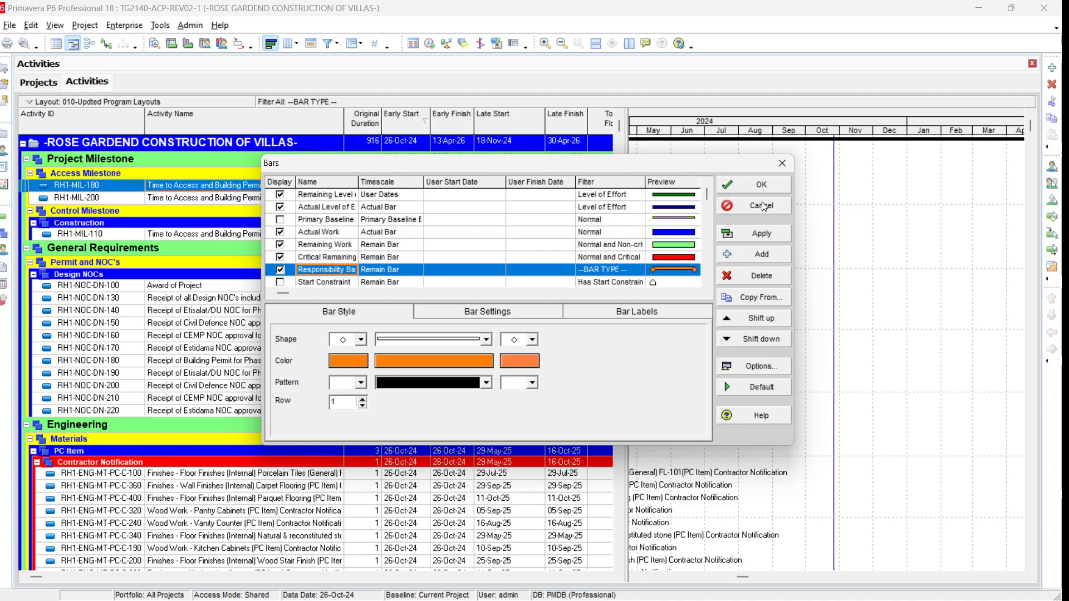
left_click(759, 233)
left_click(760, 180)
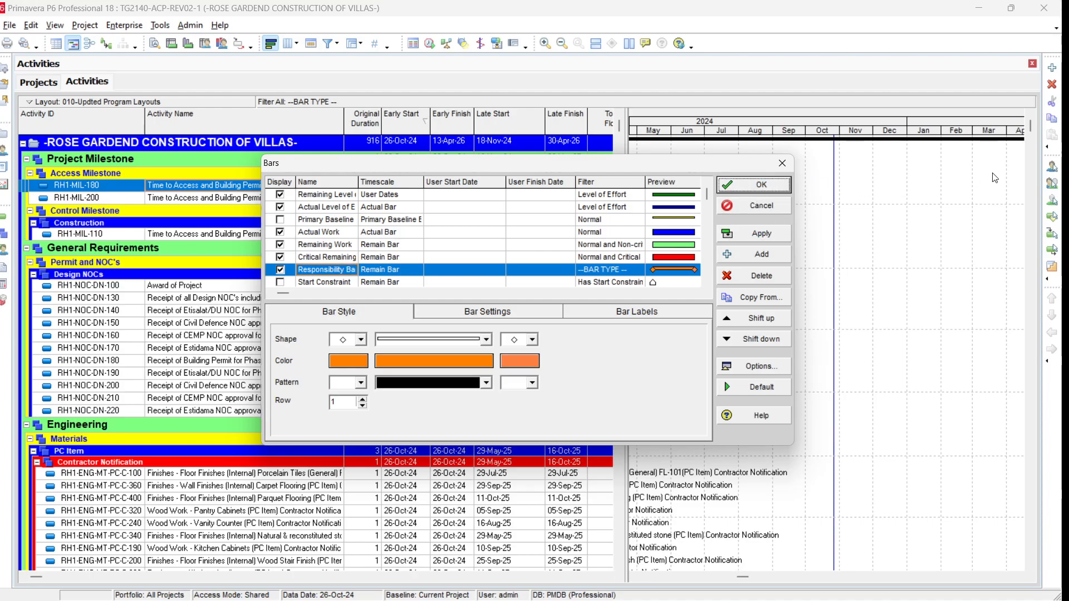
left_click_drag(1030, 127, 1053, 509)
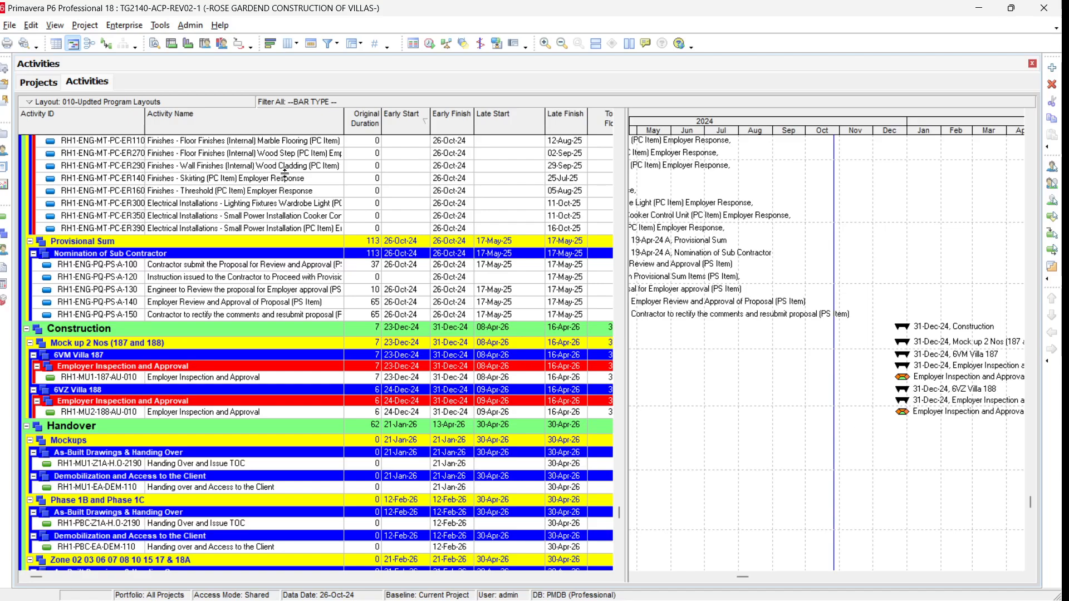
left_click(270, 45)
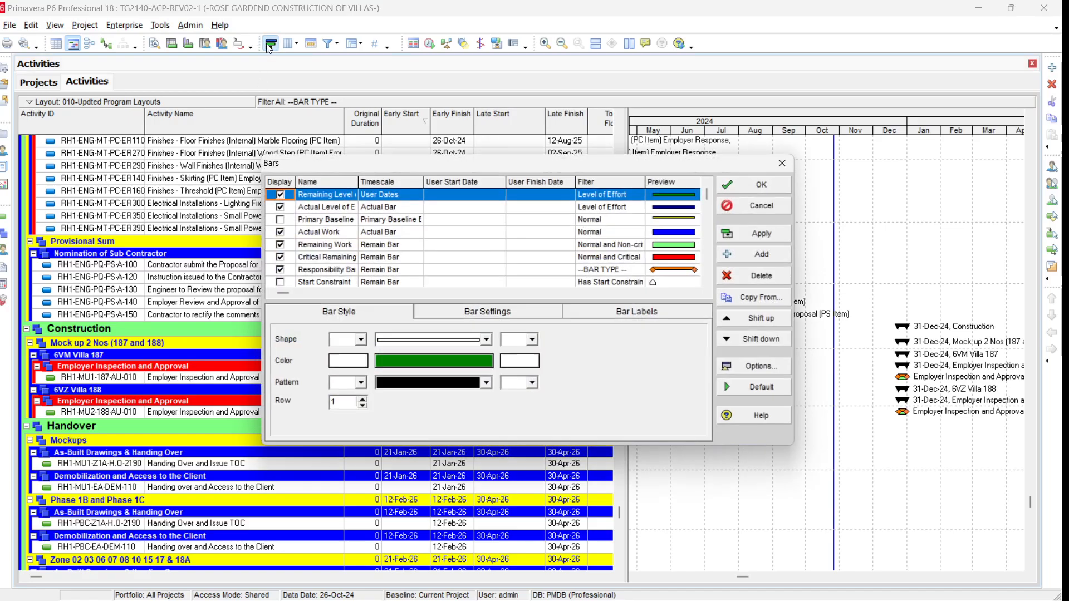
left_click(487, 339)
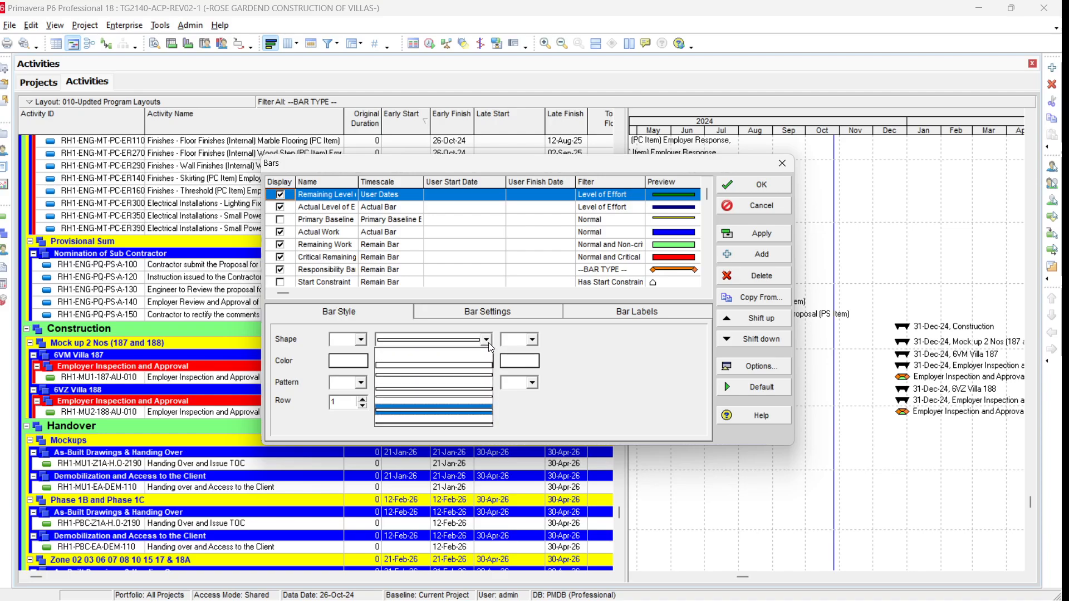
left_click(472, 373)
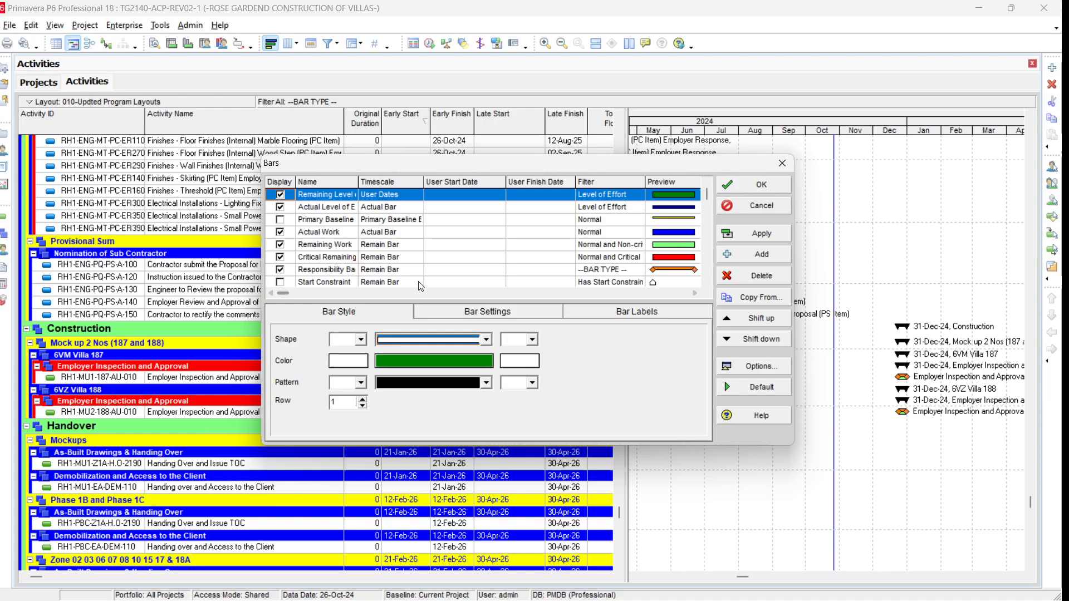
left_click(764, 210)
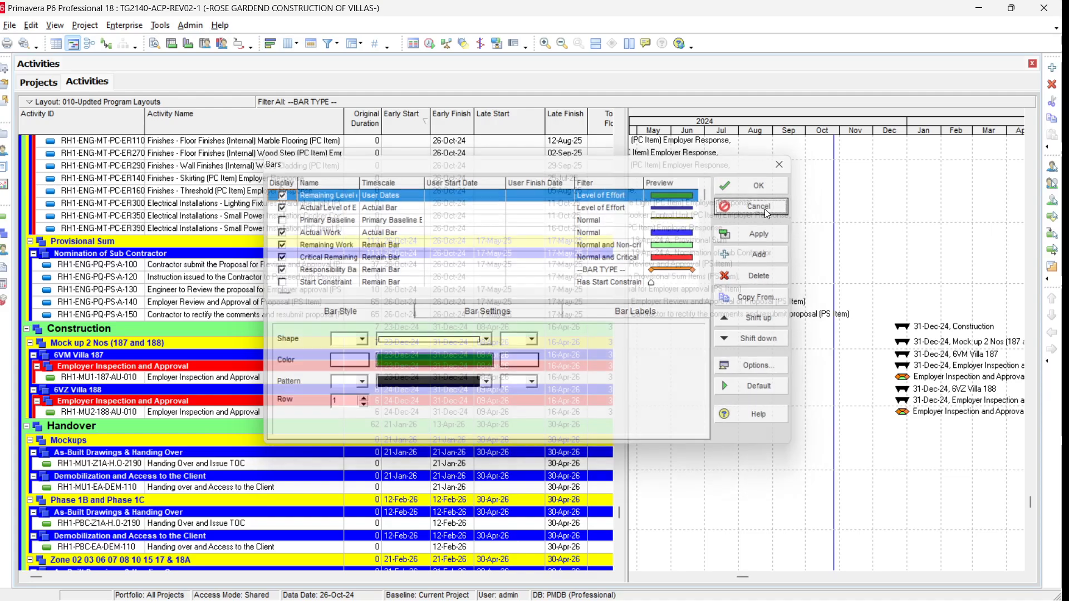
Reopen the bar definitions and give the Responsibility Bar the thickest, full-height bar shape.
left_click(271, 44)
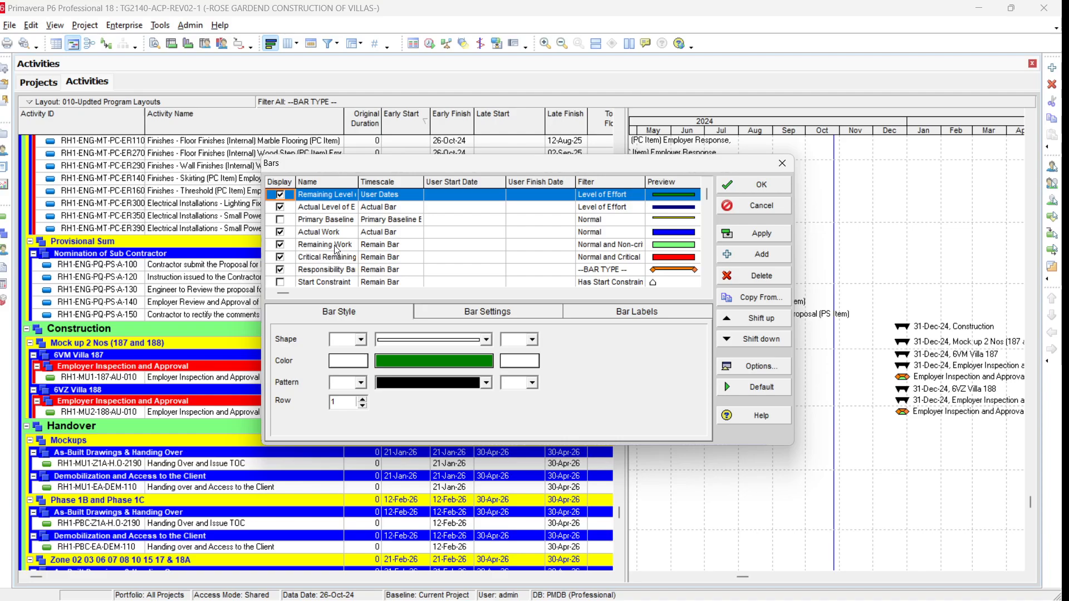
left_click(680, 272)
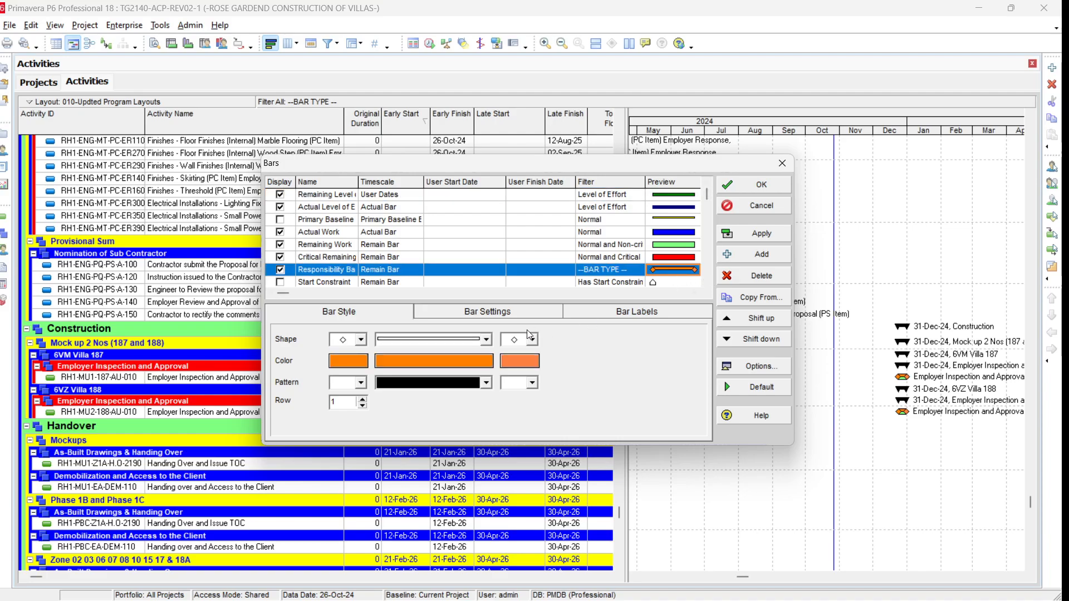
left_click(486, 340)
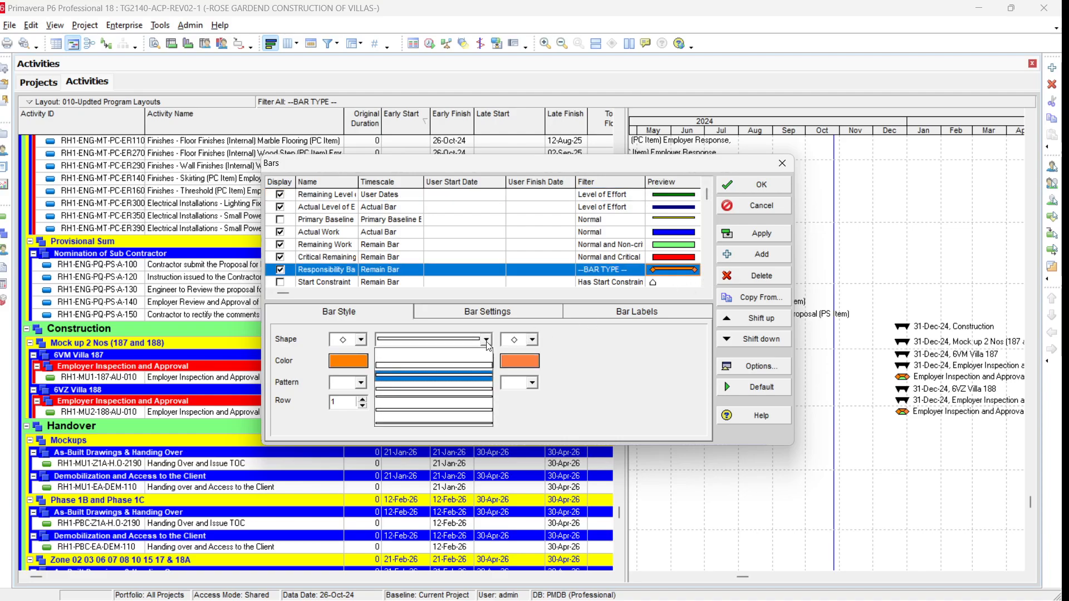
left_click(455, 364)
Remove the diamonds from the Responsibility Bar's start and end points, then apply and close the bar definitions.
left_click(363, 343)
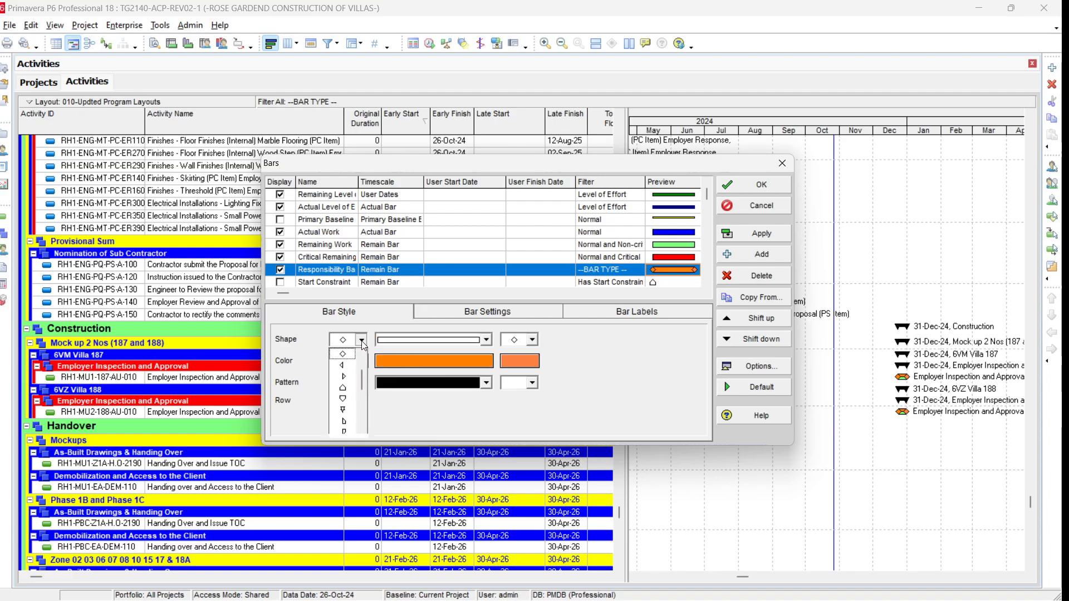
left_click(352, 355)
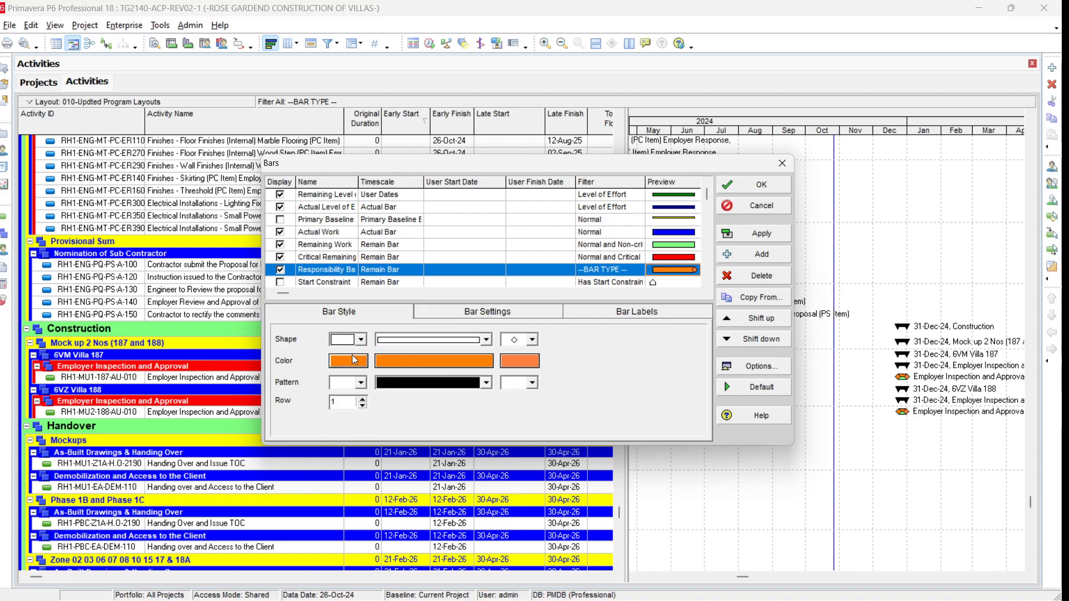
left_click(533, 339)
left_click_drag(532, 381, 540, 353)
left_click(518, 354)
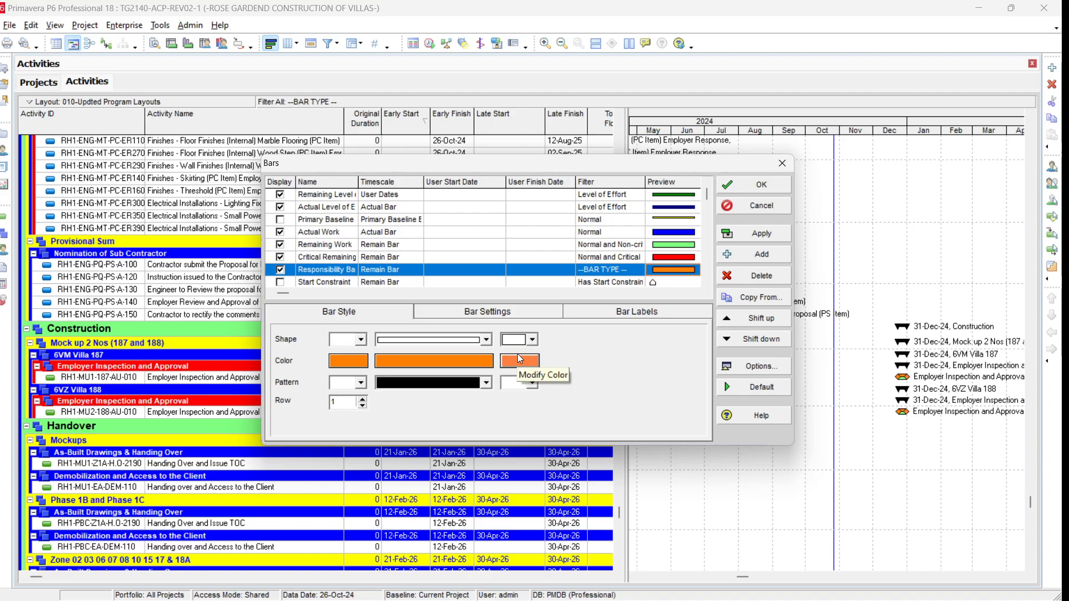
left_click(762, 234)
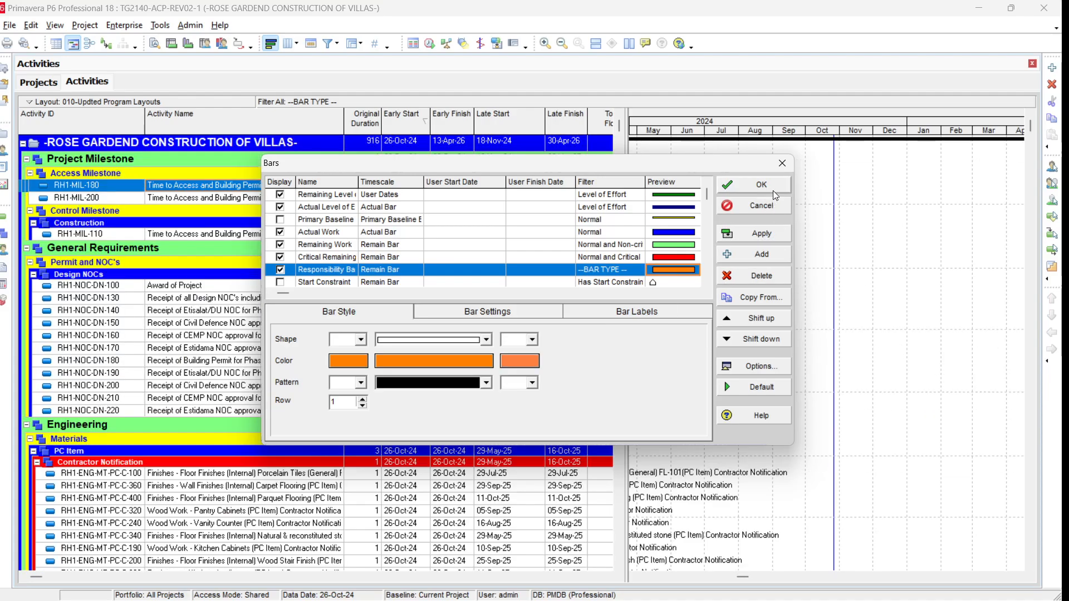
left_click(762, 185)
Examine the Gantt bars of the Construction and Handover activities along the 2024 to 2026 timescale.
left_click_drag(1031, 131, 1038, 506)
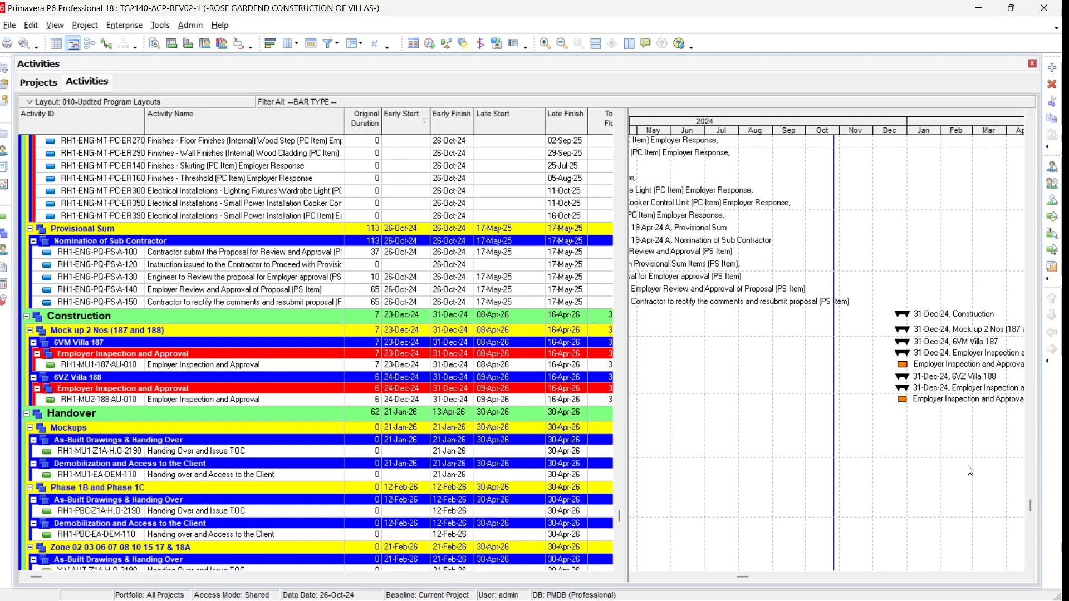
scroll(970, 471, "down", 2)
mouse_move(904, 590)
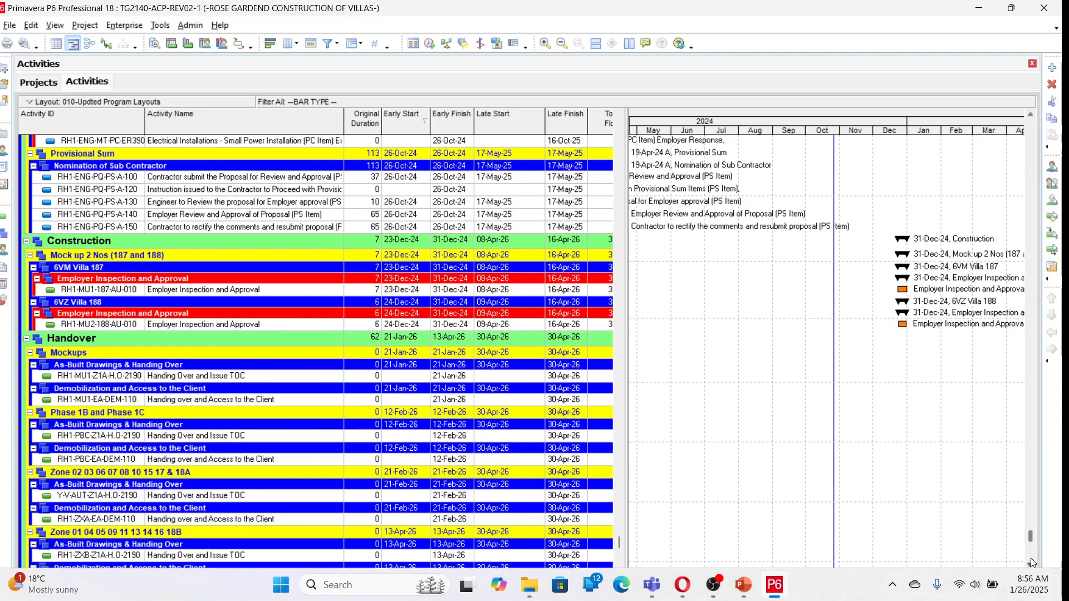
scroll(1030, 557, "down", 2)
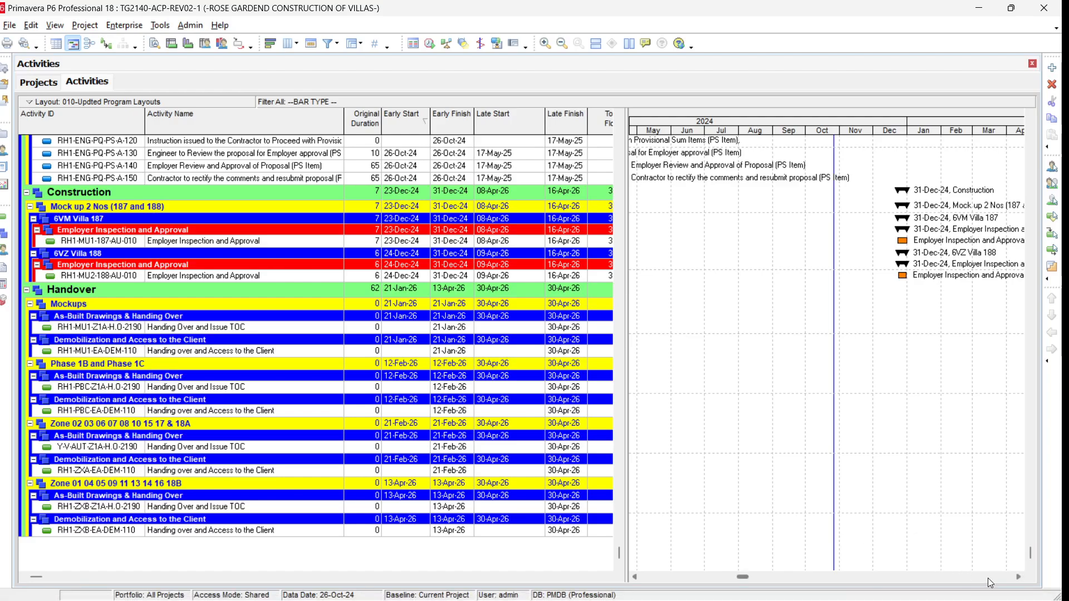
left_click(1018, 577)
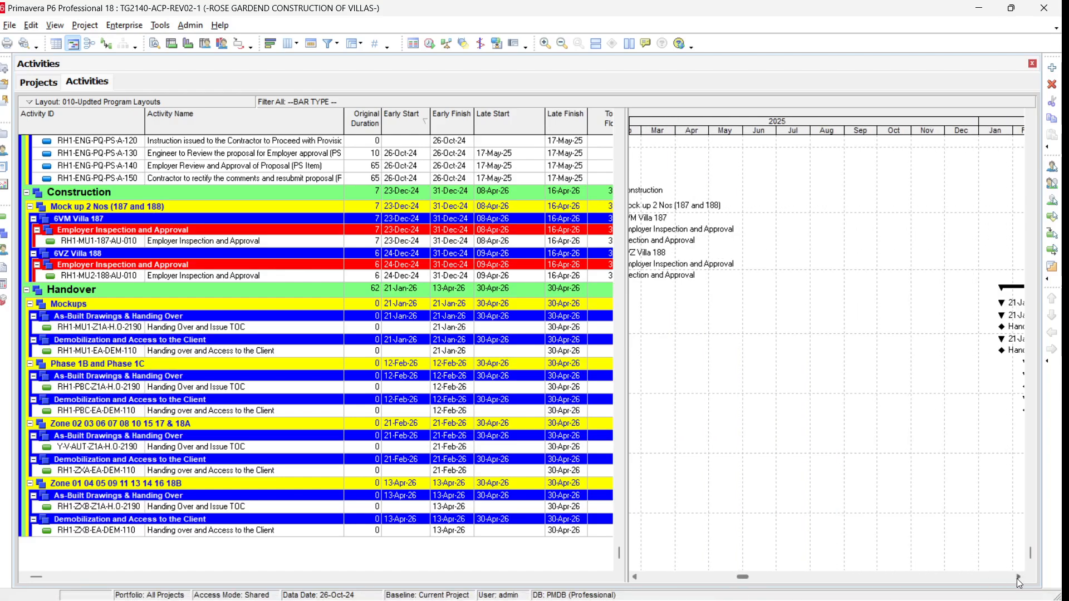